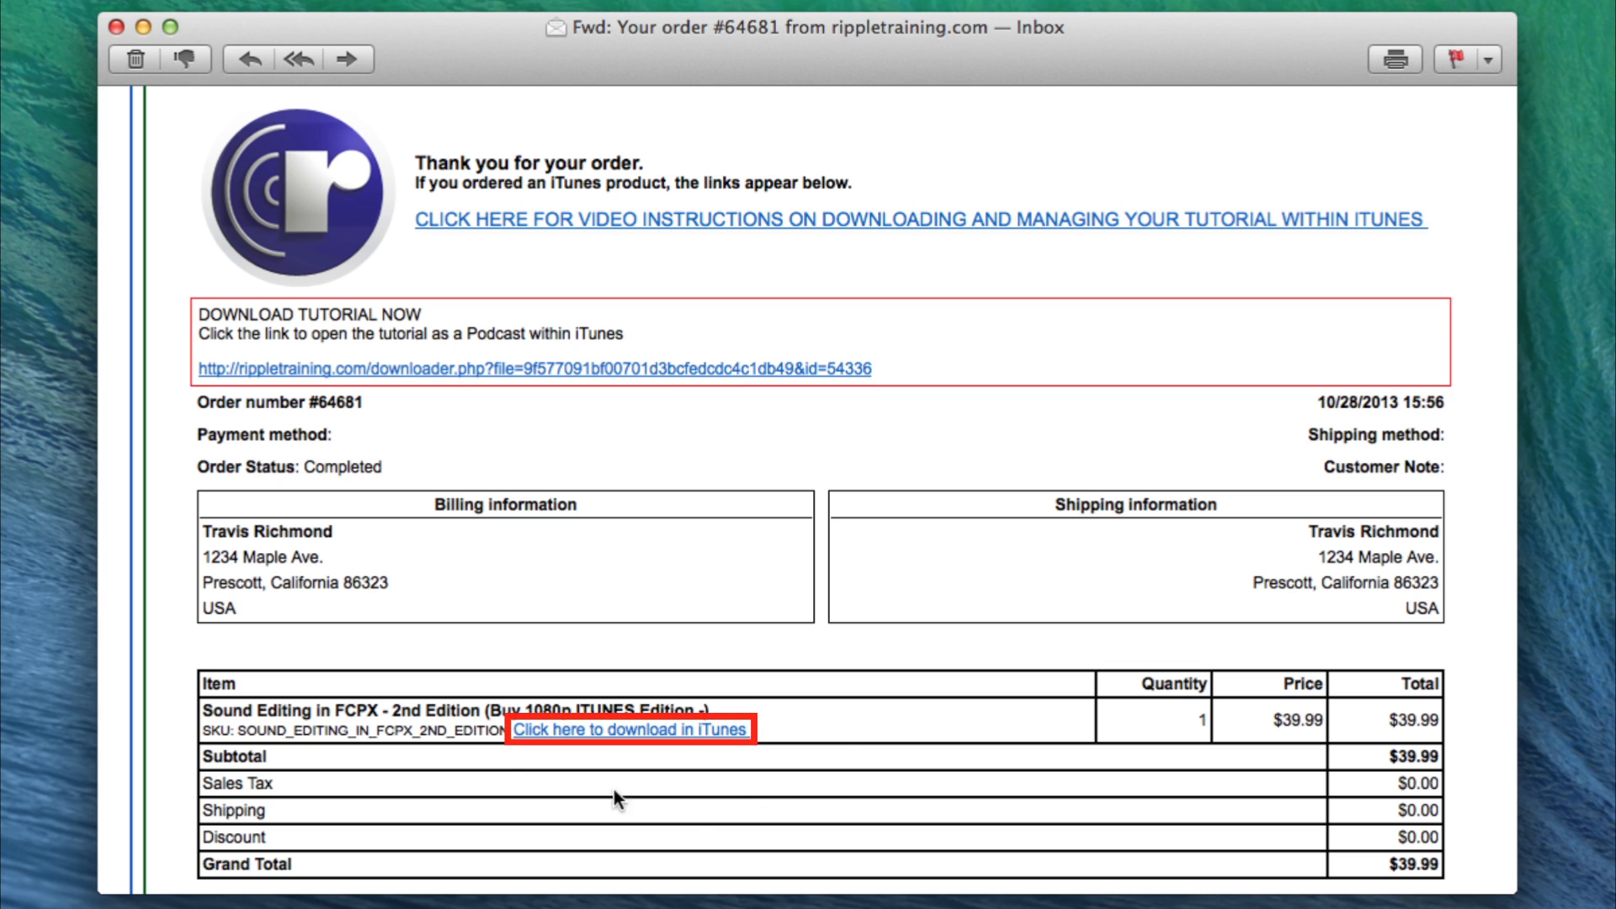
Open the iTunes download link for the ordered Sound Editing in FCPX - 2nd Edition tutorial in the order email, switching to iTunes.
{"action": "left_click", "coordinate": [698, 733]}
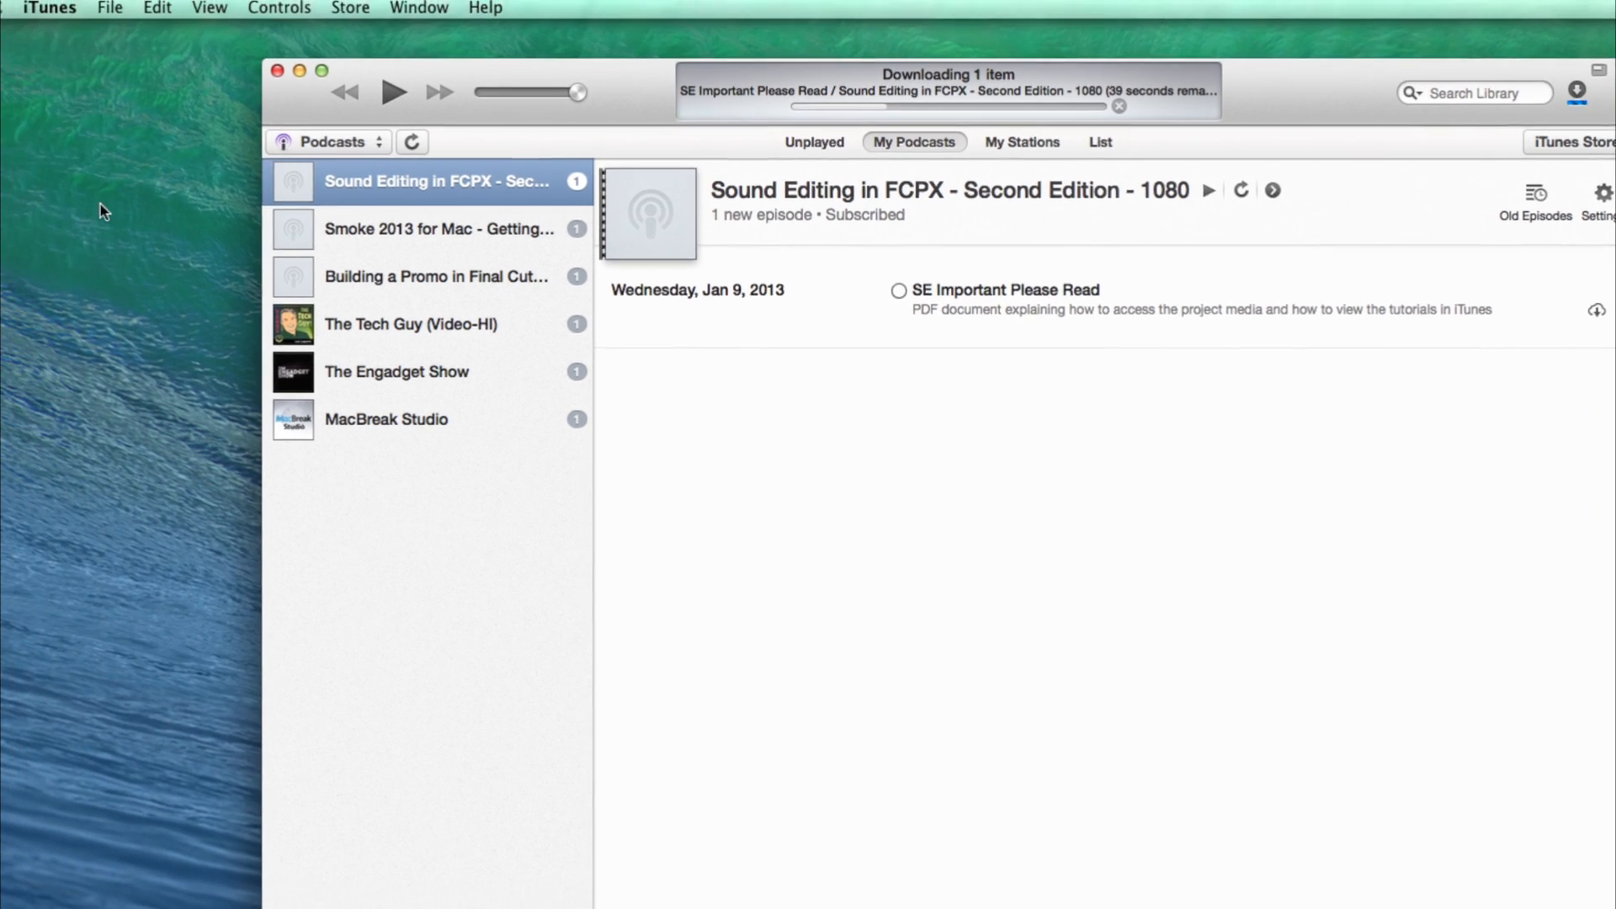
View the iTunes version information and close it.
{"action": "left_click", "coordinate": [87, 10]}
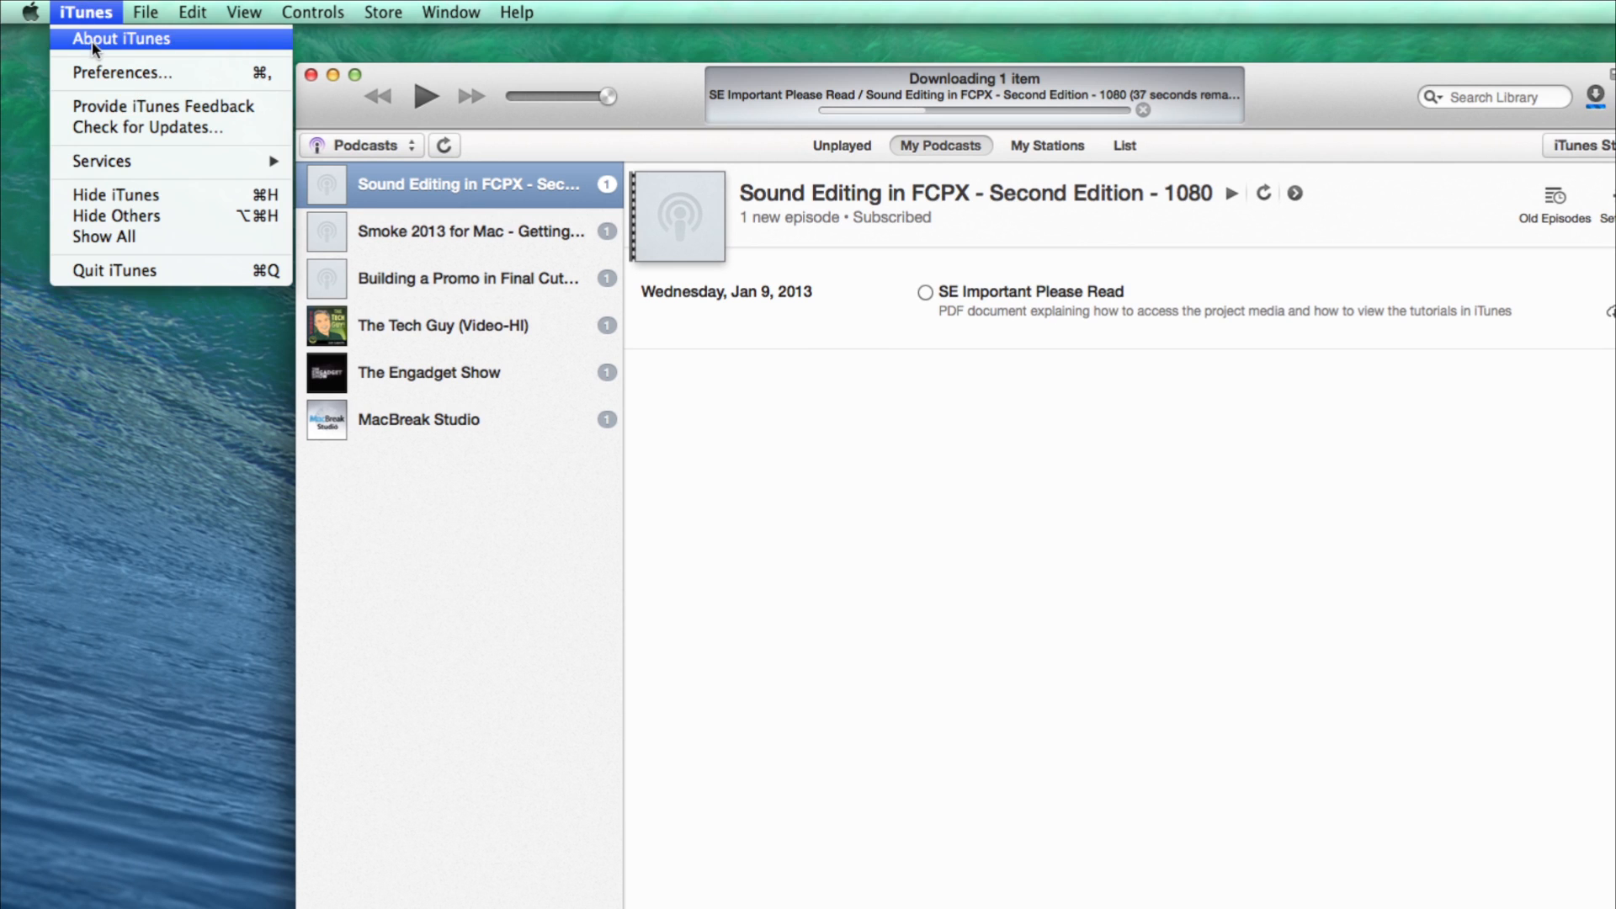
{"action": "left_click", "coordinate": [94, 42]}
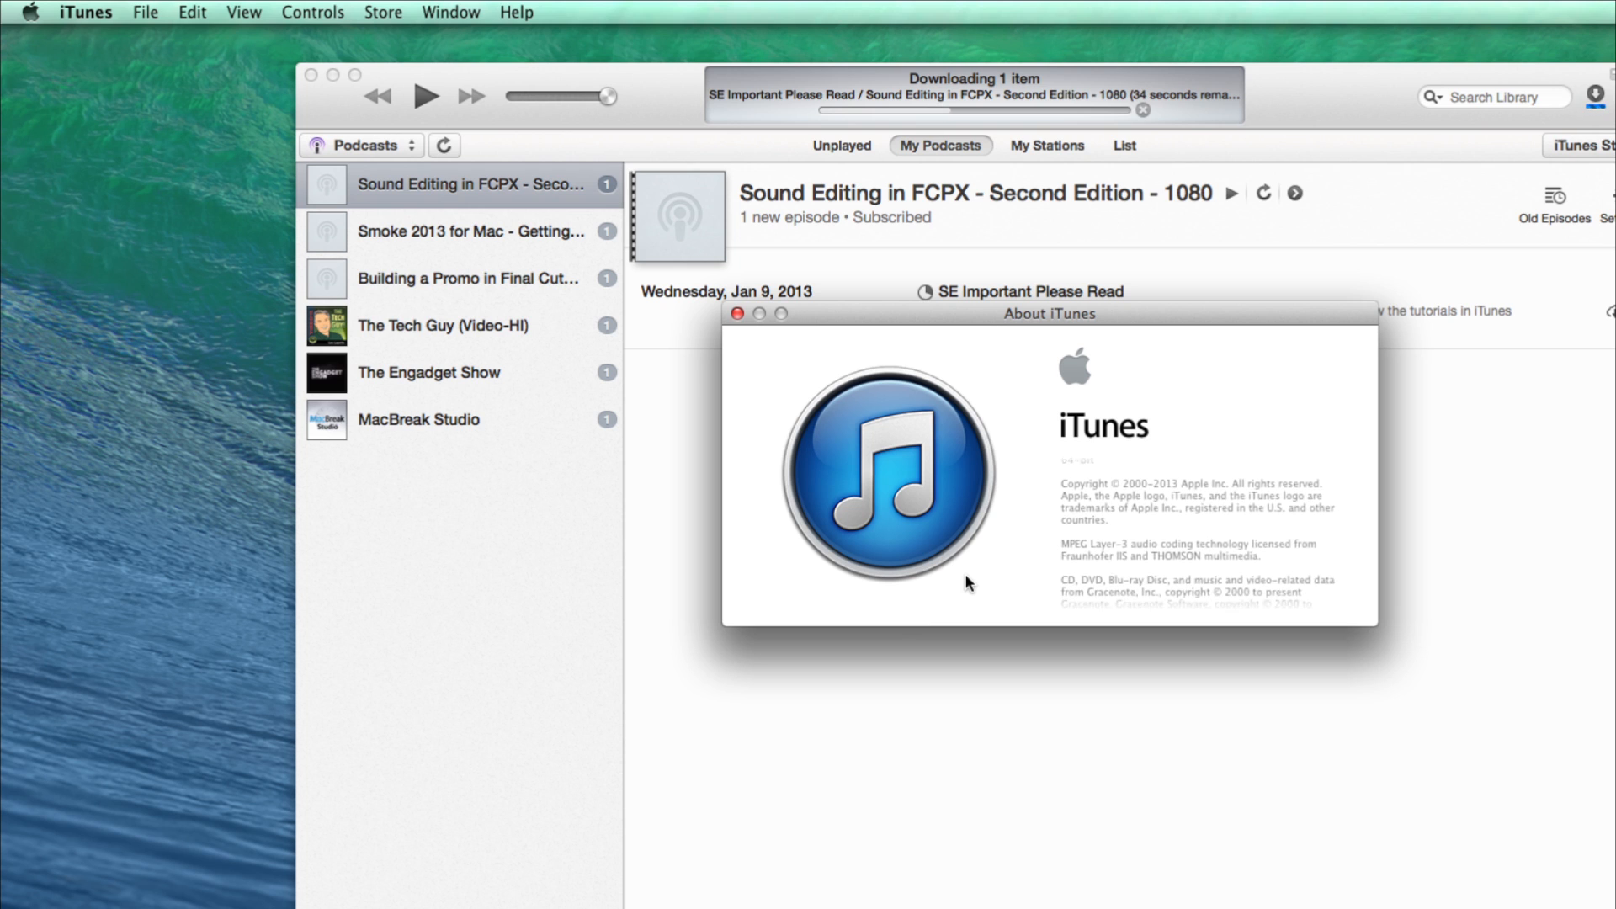
{"action": "left_click", "coordinate": [735, 313]}
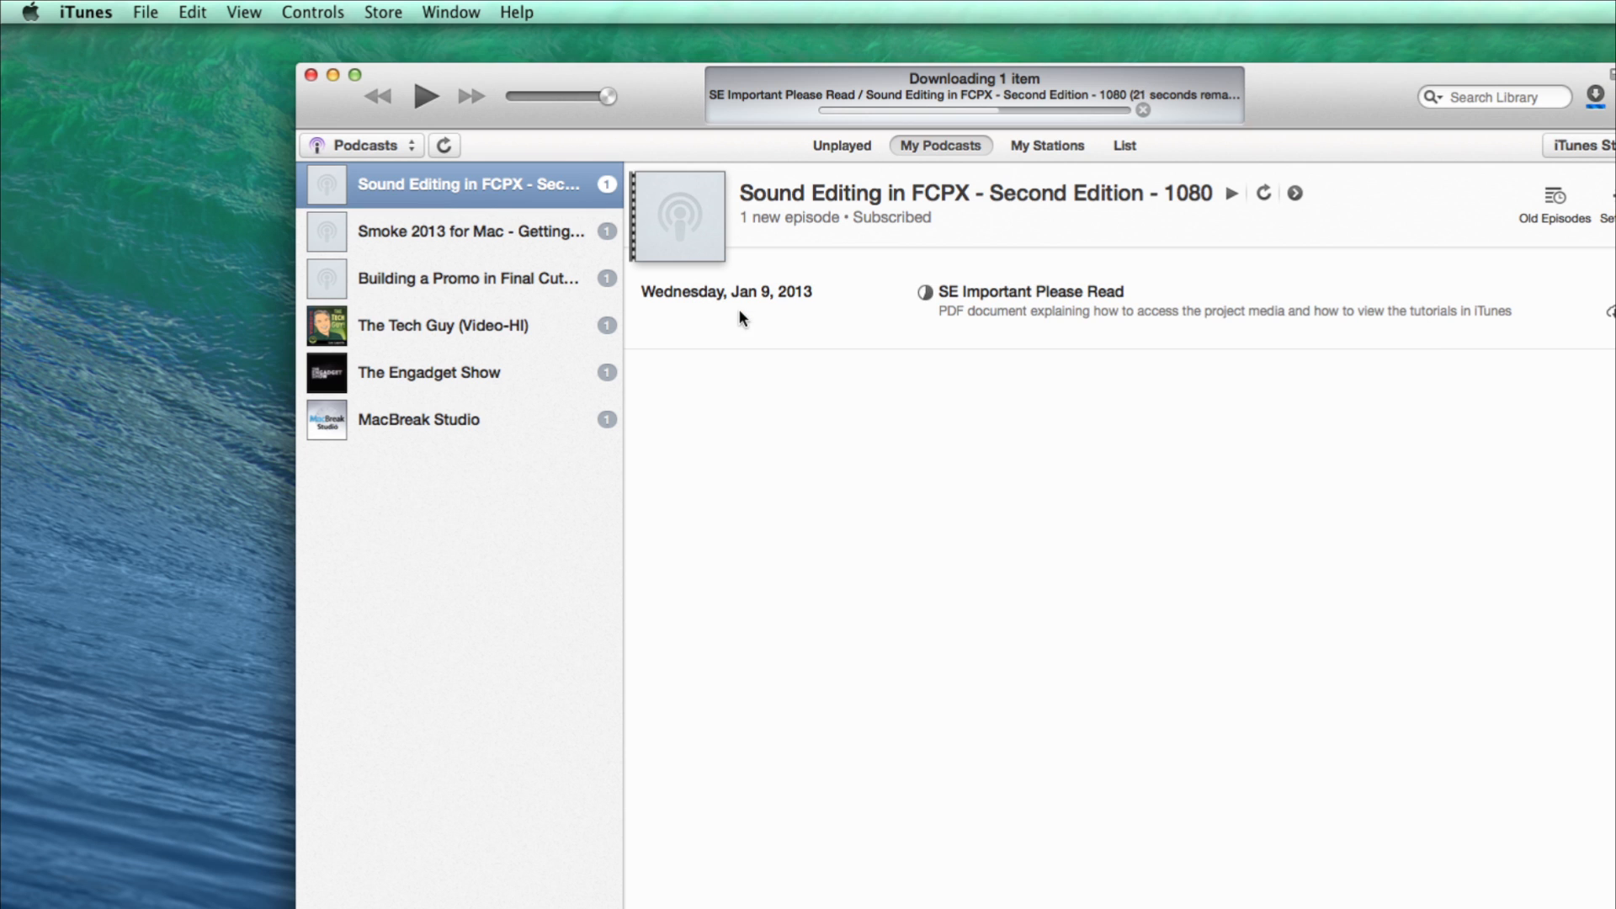
Show the sidebar and add all old episodes of the Sound Editing in FCPX - Second Edition podcast to the library.
{"action": "left_click", "coordinate": [244, 12]}
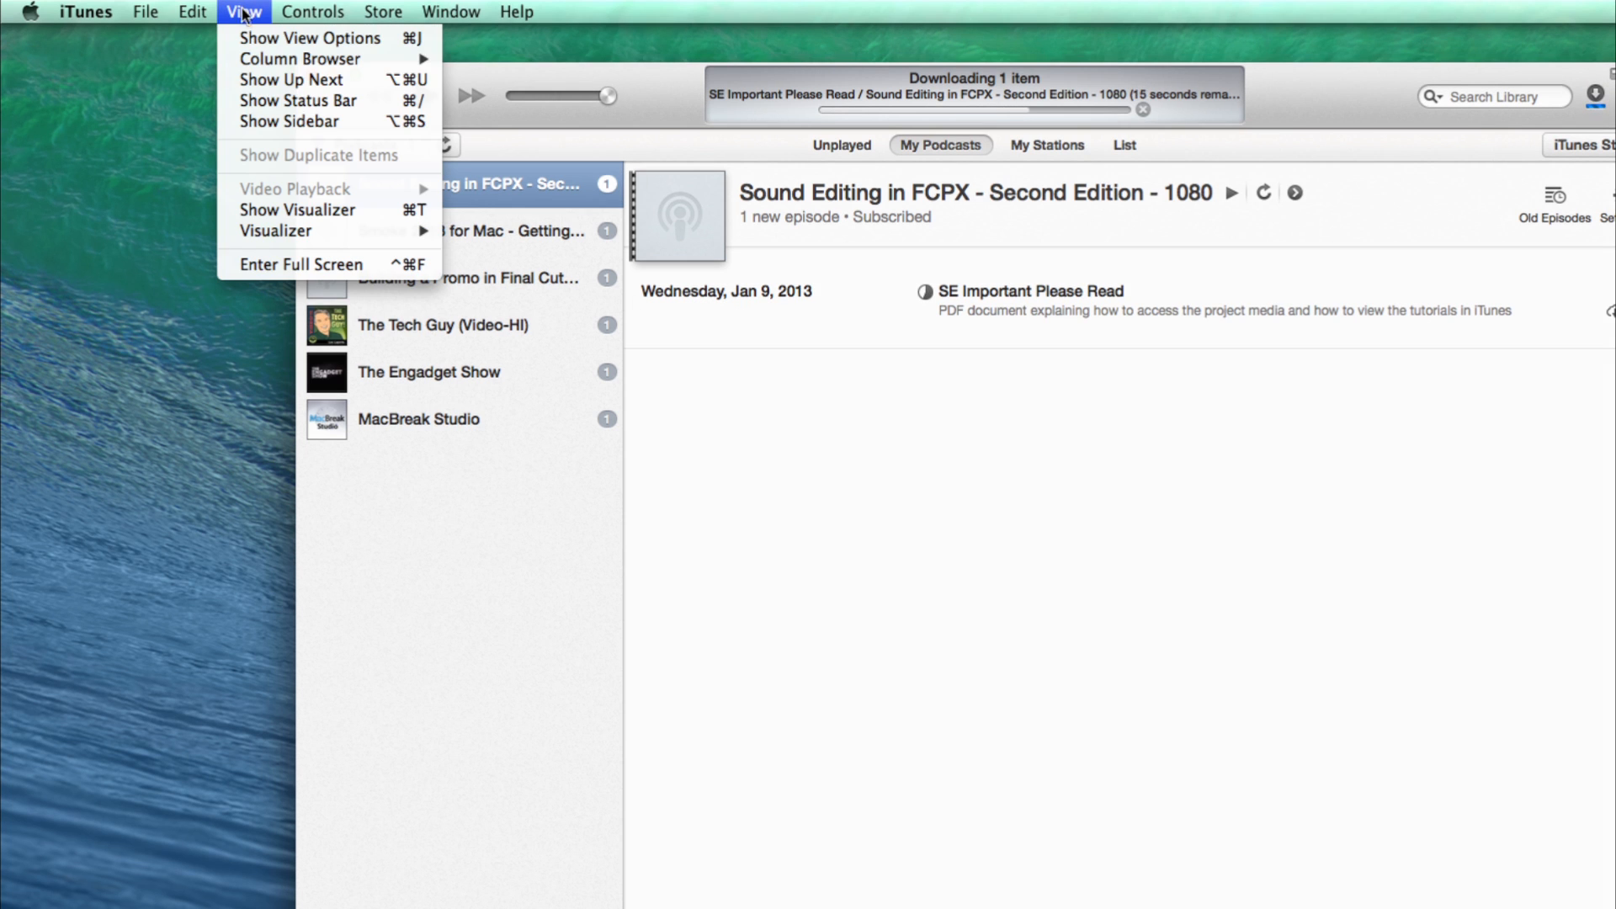
{"action": "left_click", "coordinate": [289, 121]}
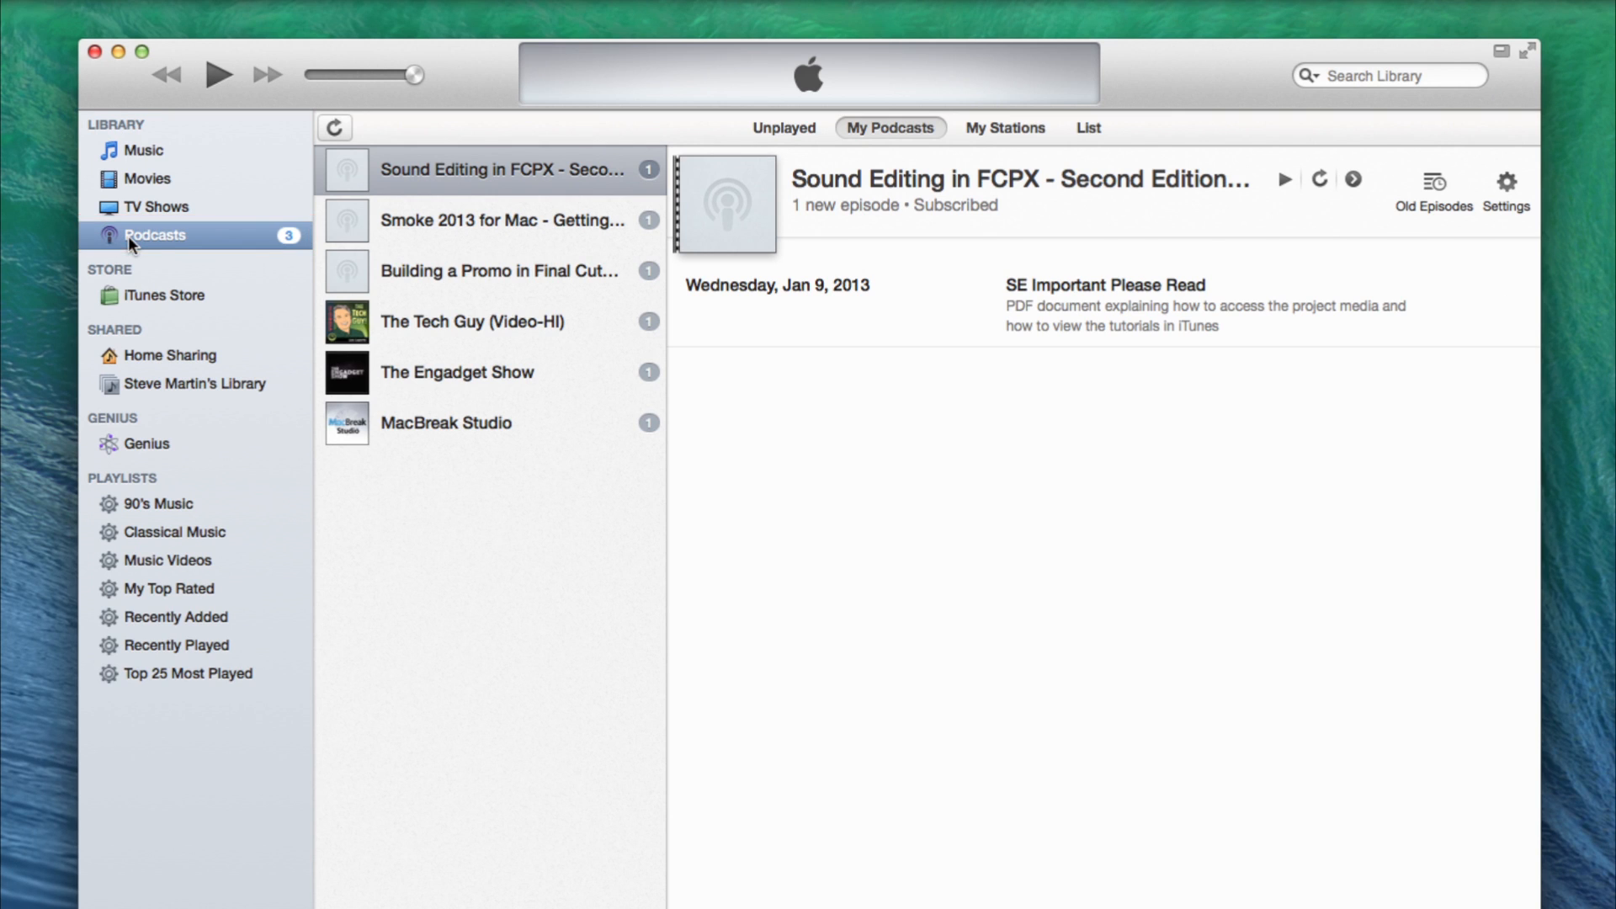
{"action": "left_click", "coordinate": [440, 178]}
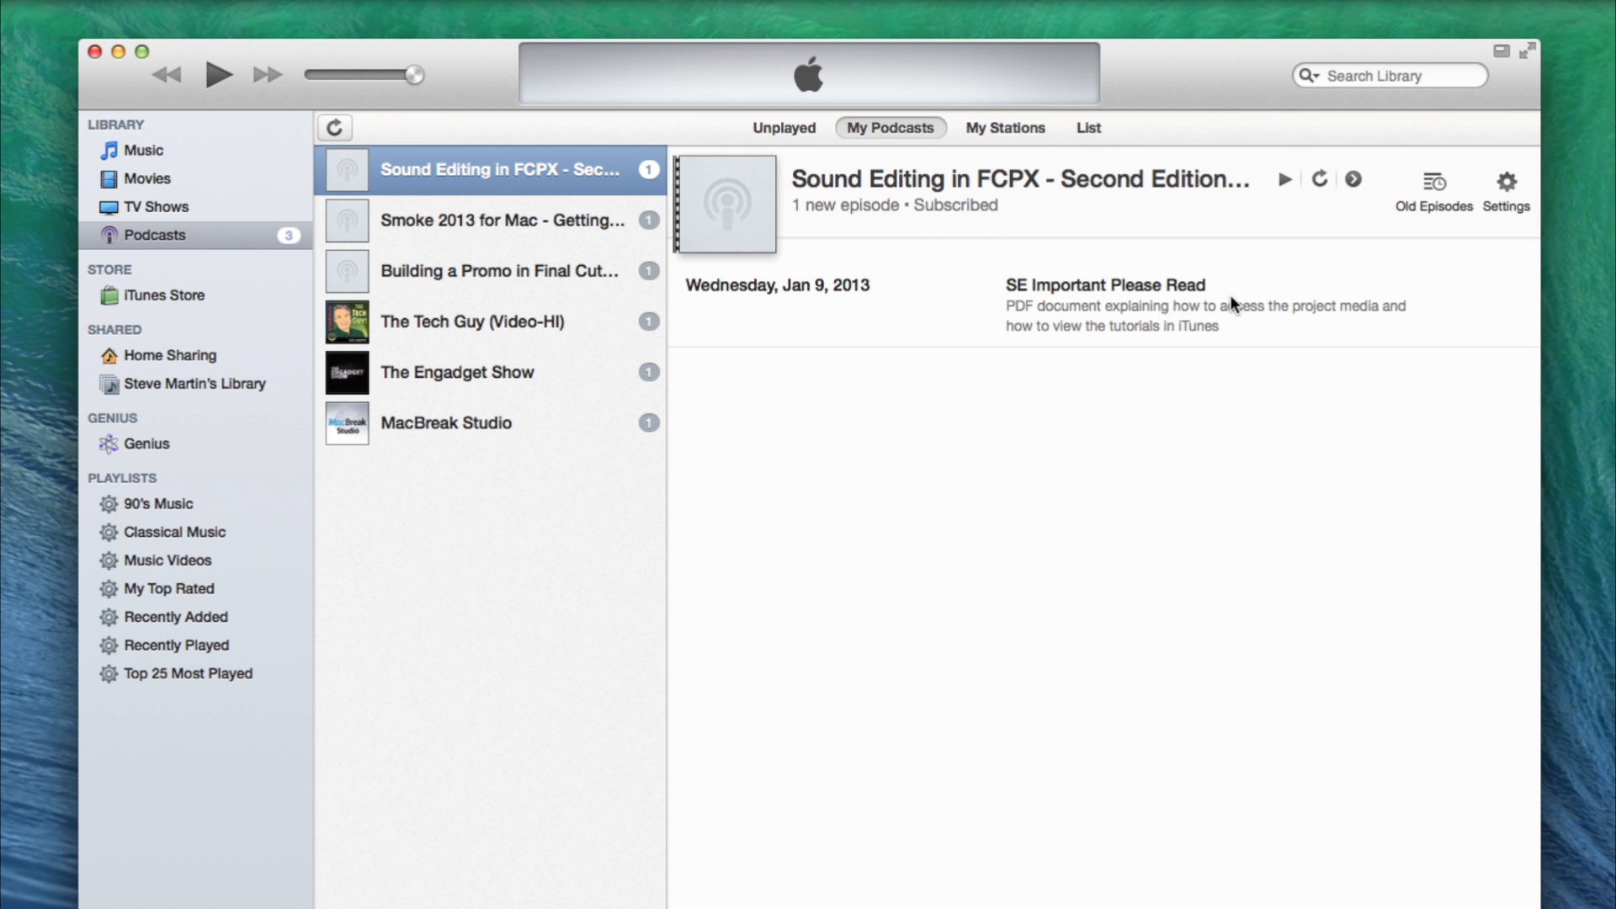
{"action": "left_click", "coordinate": [1432, 182]}
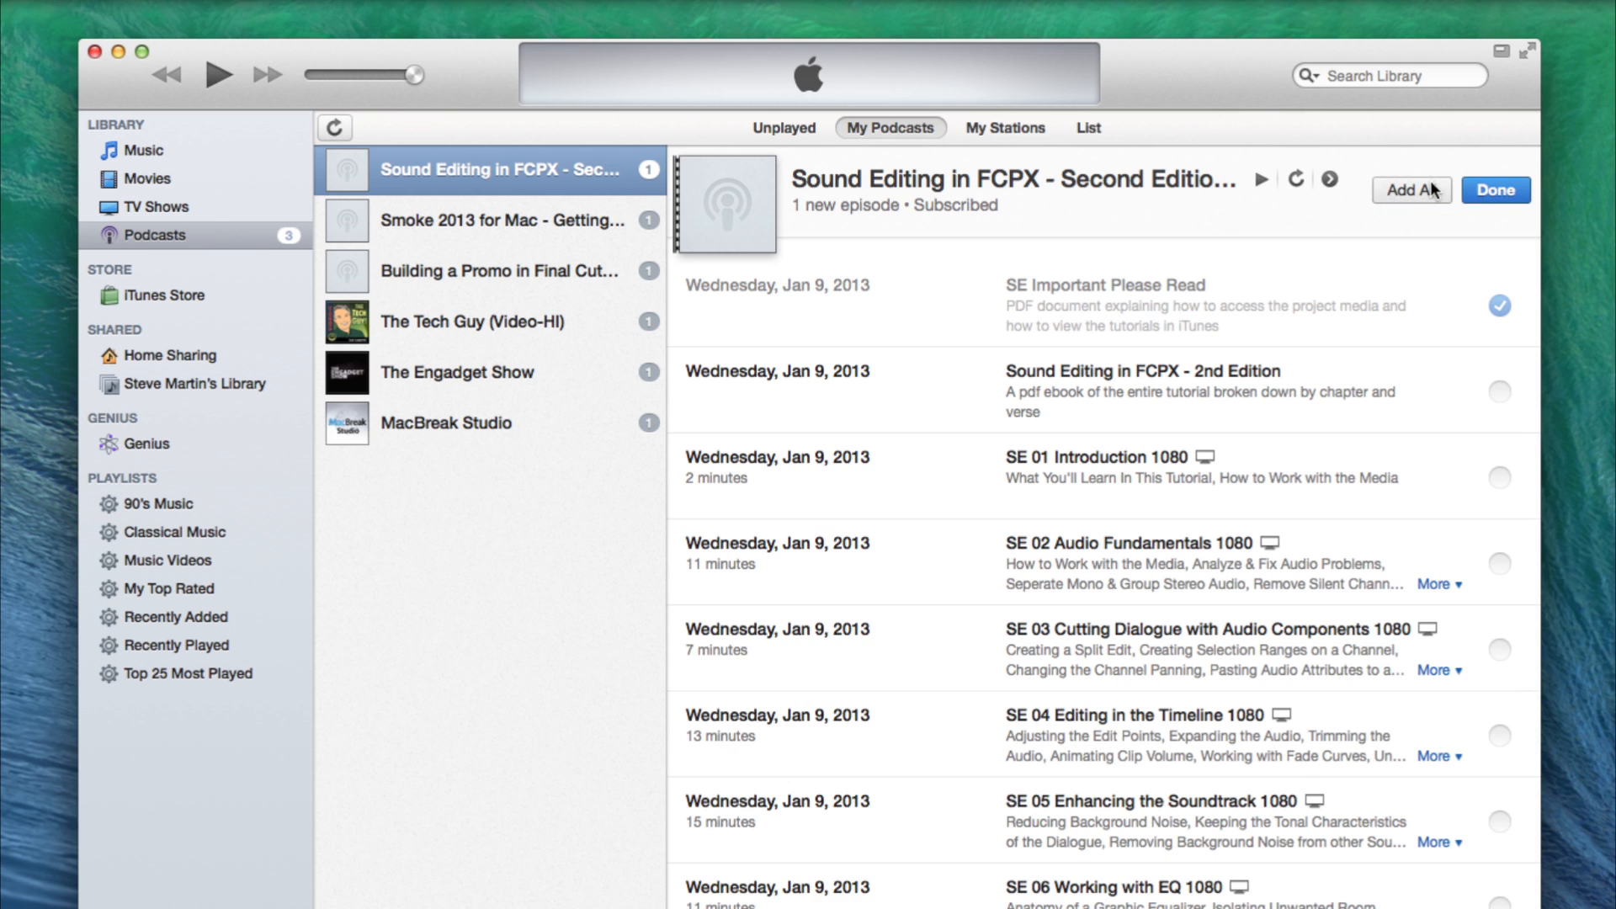
{"action": "left_click", "coordinate": [1412, 189]}
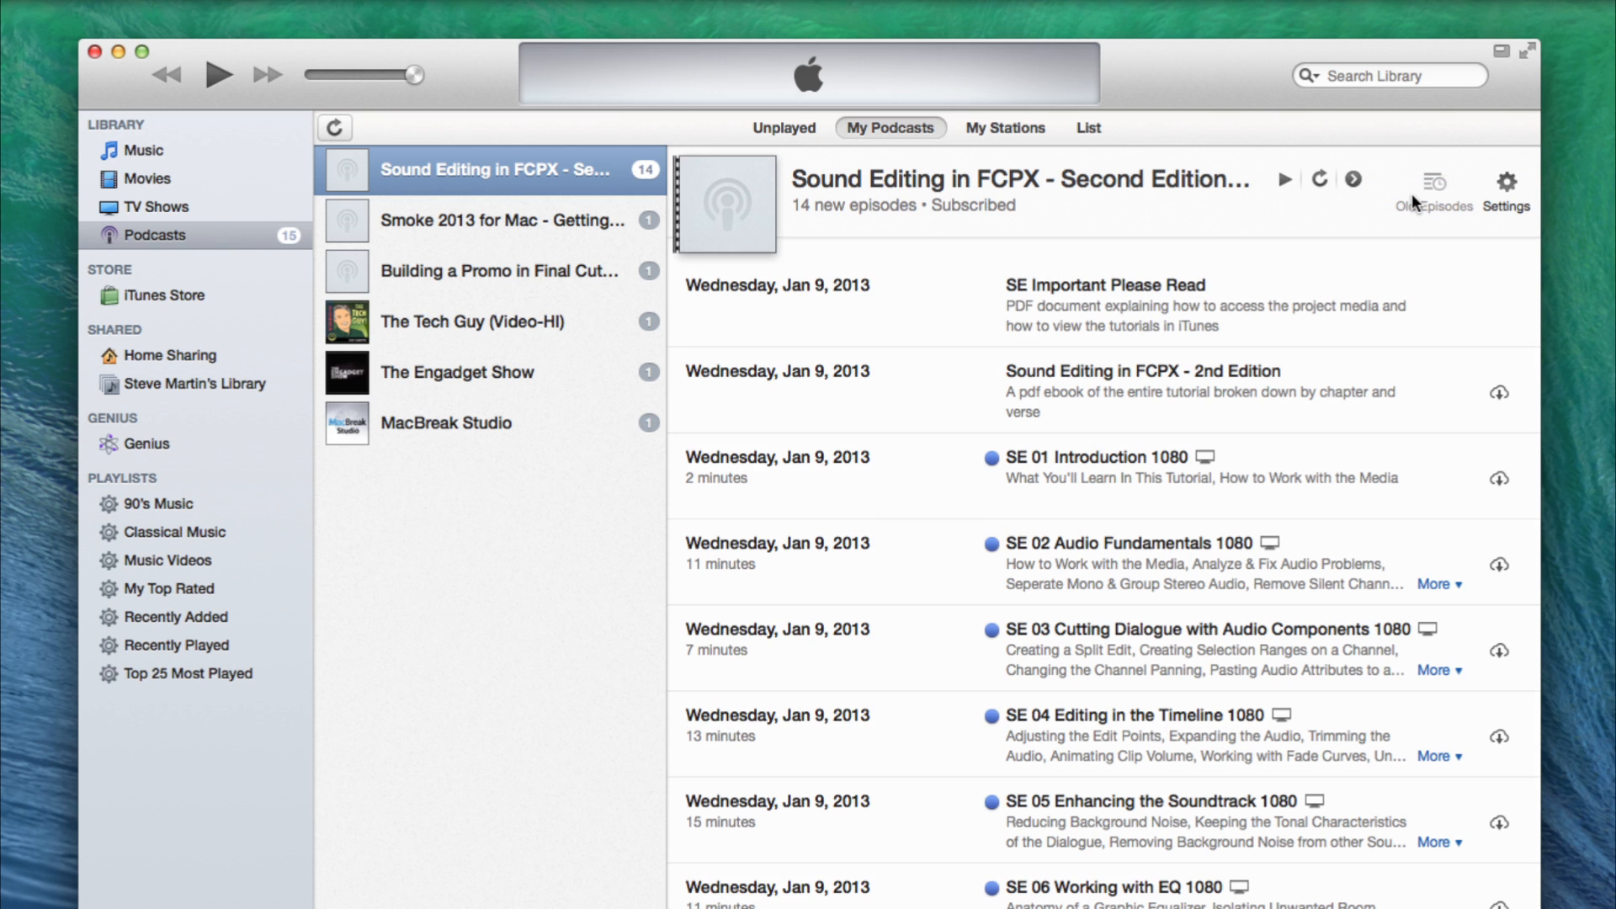
Download the 2nd Edition ebook, SE 01 and SE 02 individually, plus all remaining episodes of the Sound Editing in FCPX podcast.
{"action": "left_click", "coordinate": [1500, 395]}
{"action": "left_click", "coordinate": [1499, 478]}
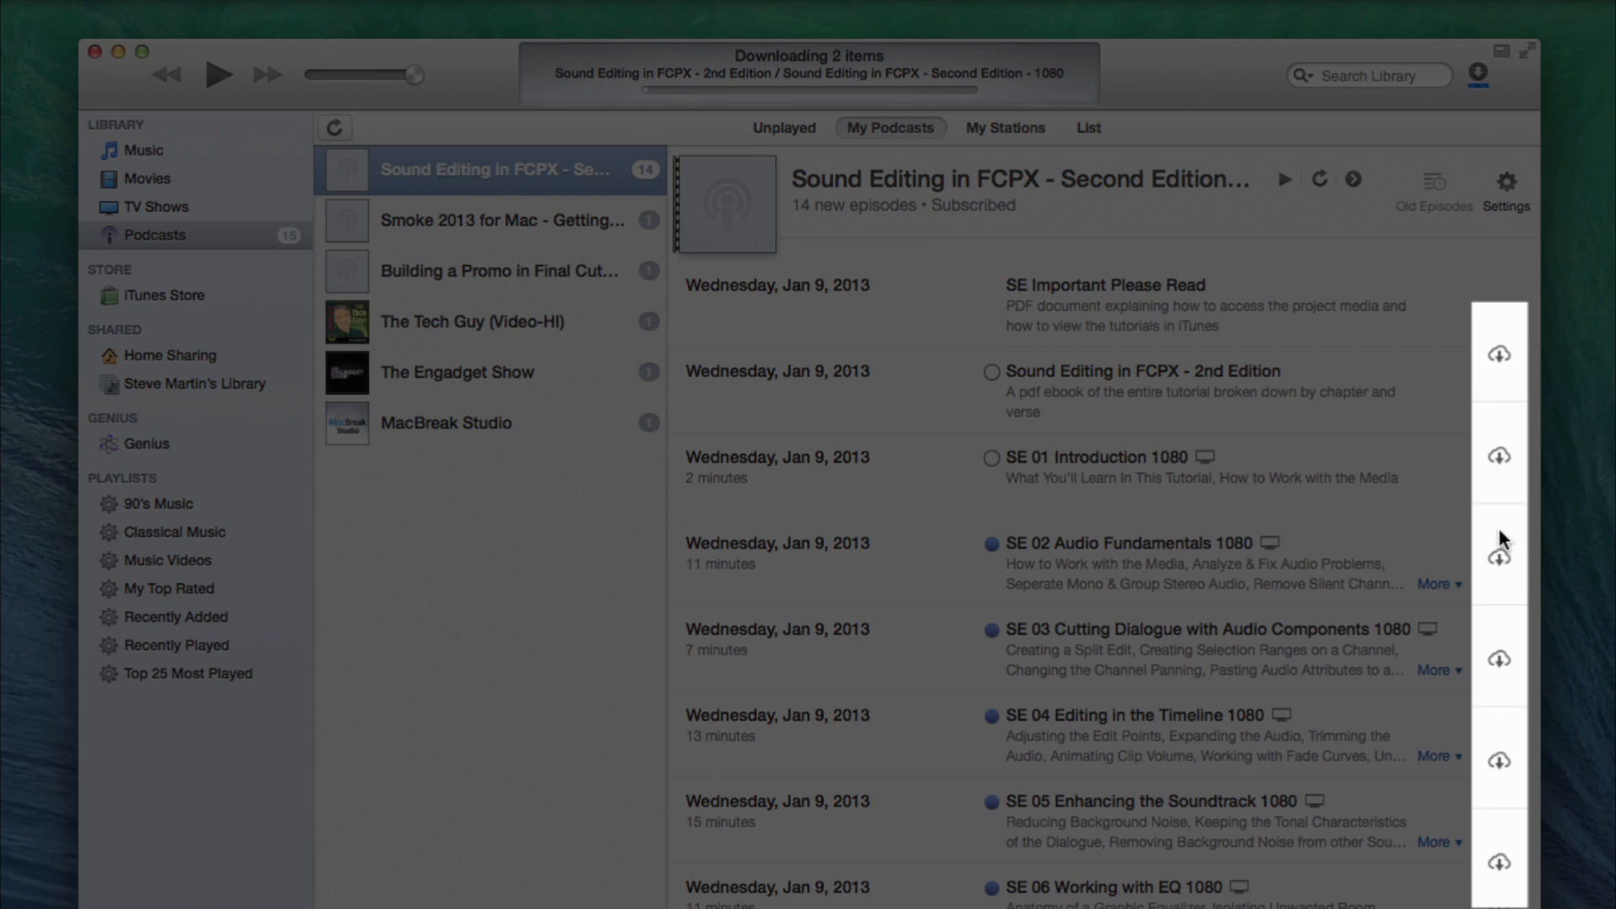
{"action": "left_click", "coordinate": [1500, 558]}
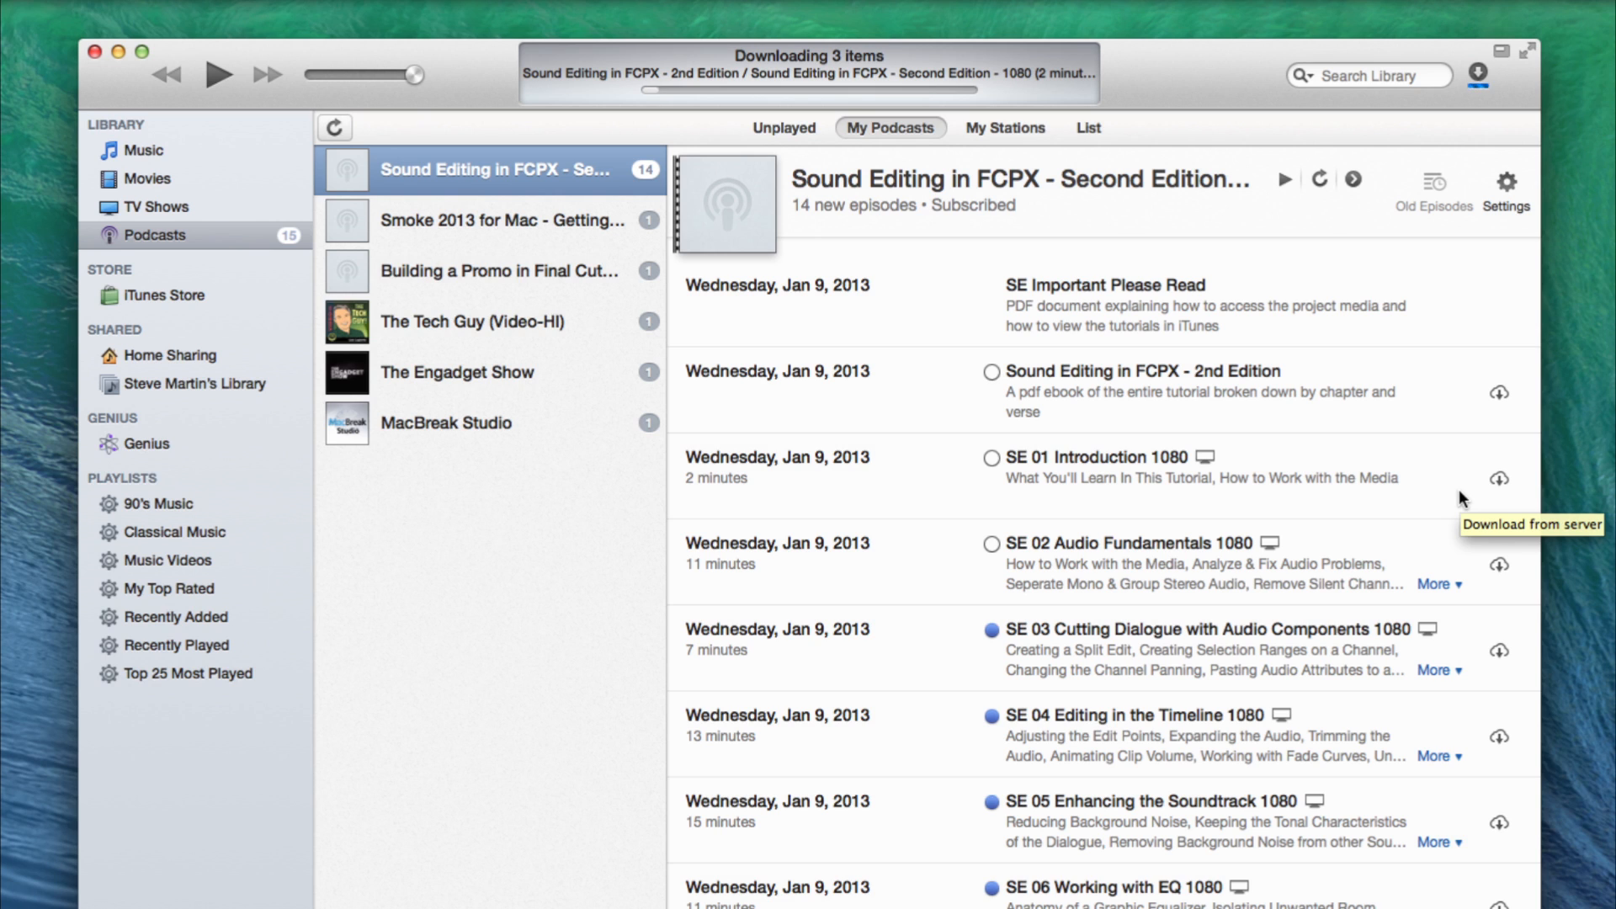
{"action": "right_click", "coordinate": [446, 175]}
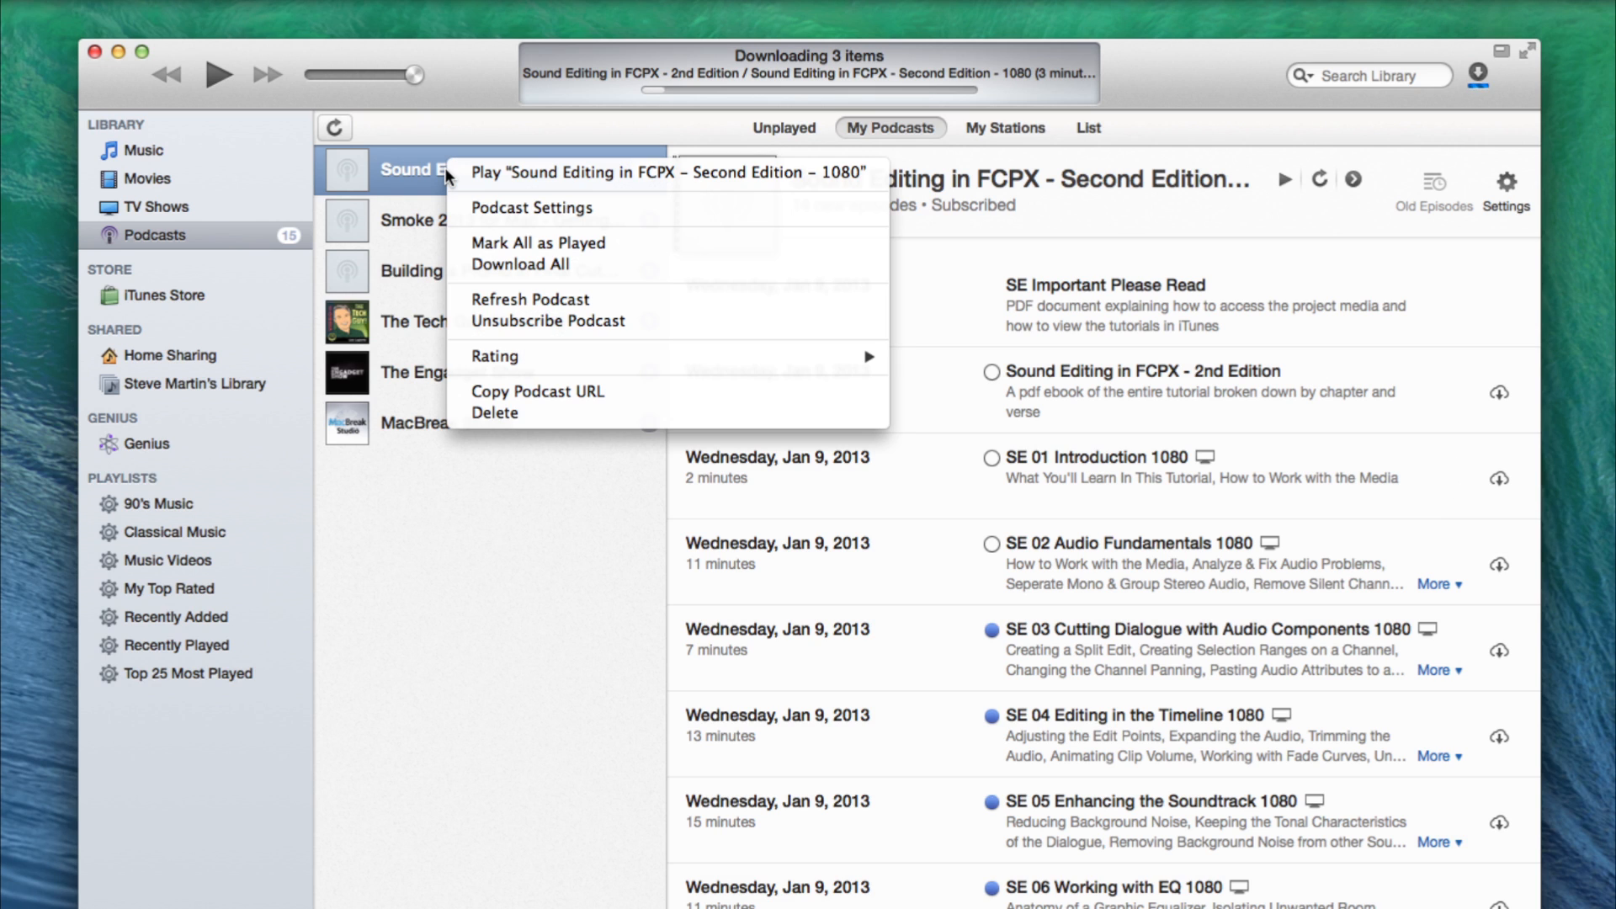
{"action": "left_click", "coordinate": [476, 264]}
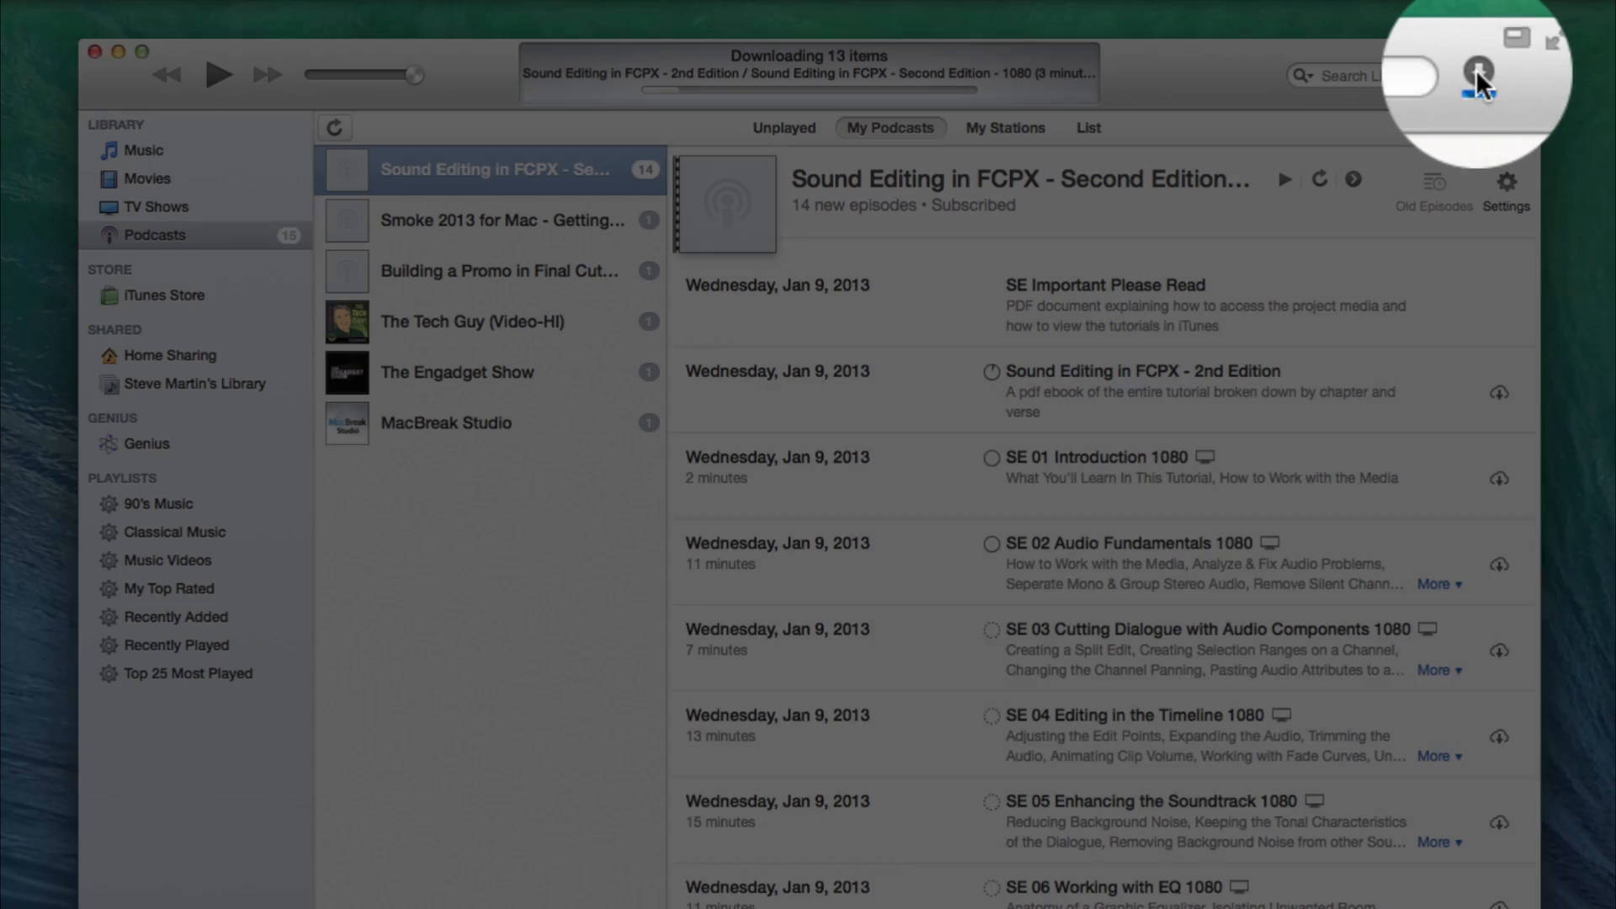
Open the list of active downloads and turn off simultaneous downloads.
{"action": "left_click", "coordinate": [1479, 75]}
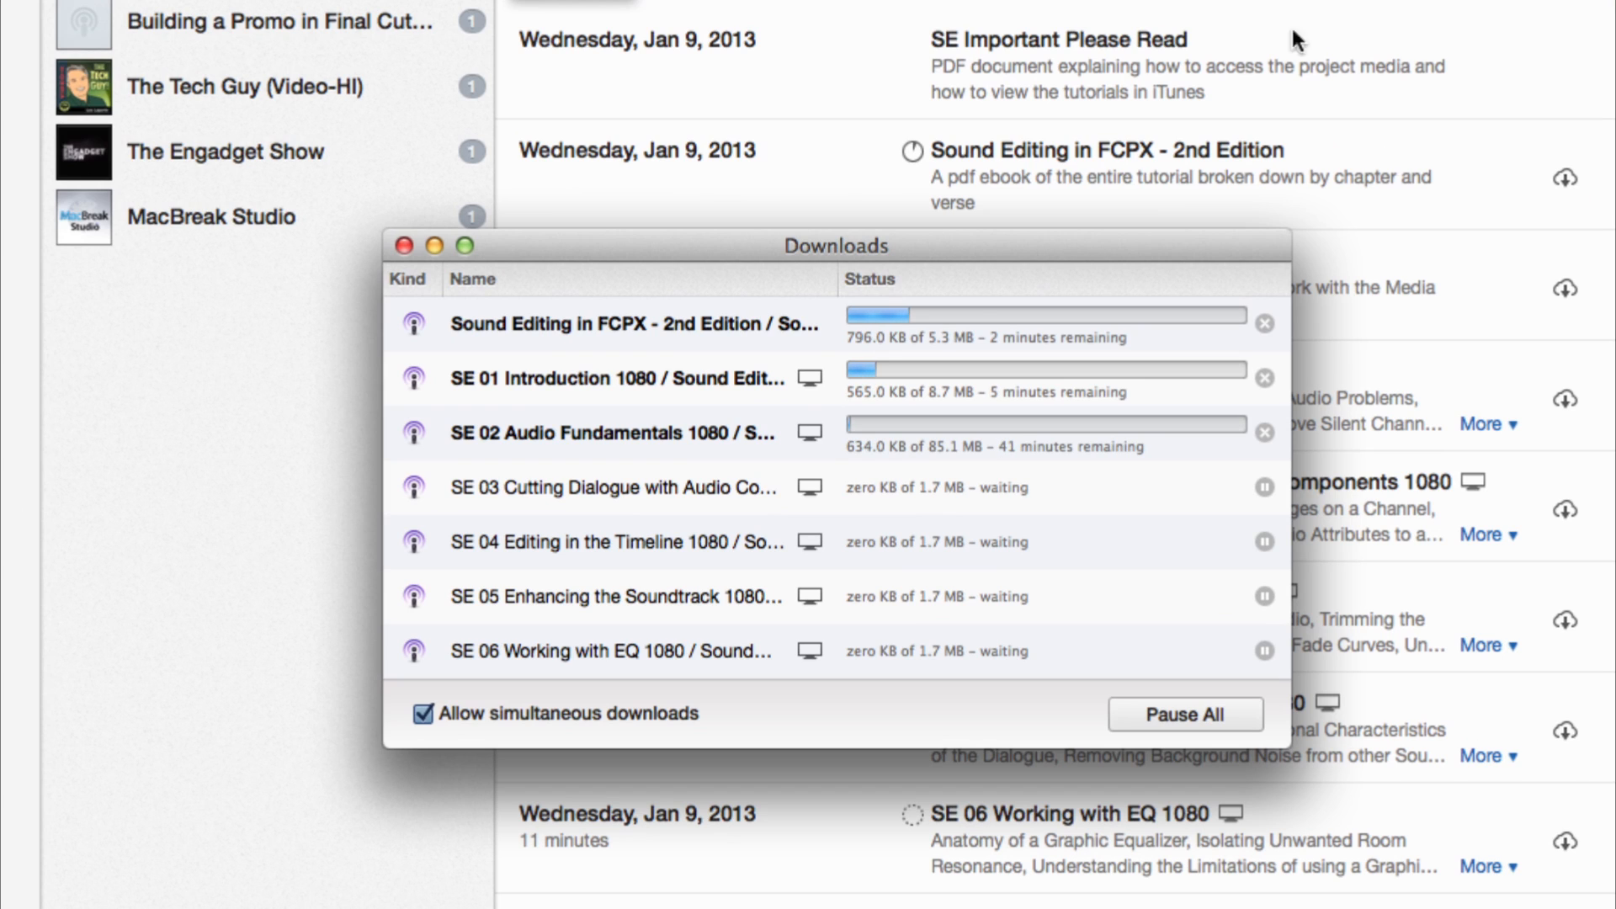
{"action": "left_click", "coordinate": [421, 715]}
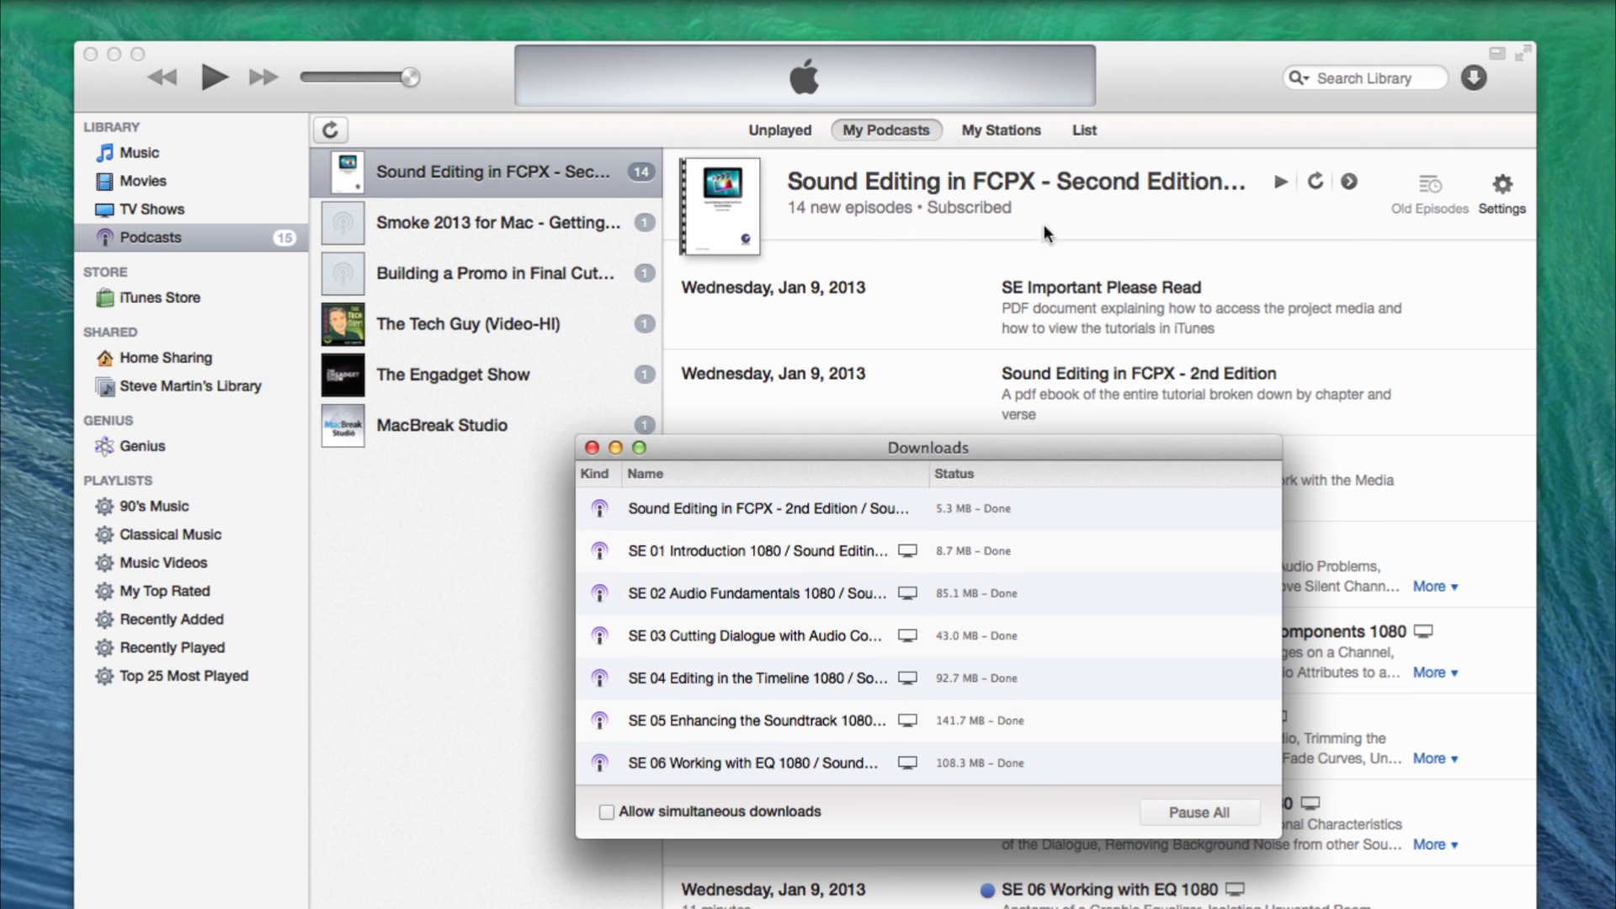
Display the podcasts in List view and expand the Sound Editing in FCPX podcast to show its episodes.
{"action": "left_click", "coordinate": [1073, 129]}
{"action": "left_click", "coordinate": [1075, 132]}
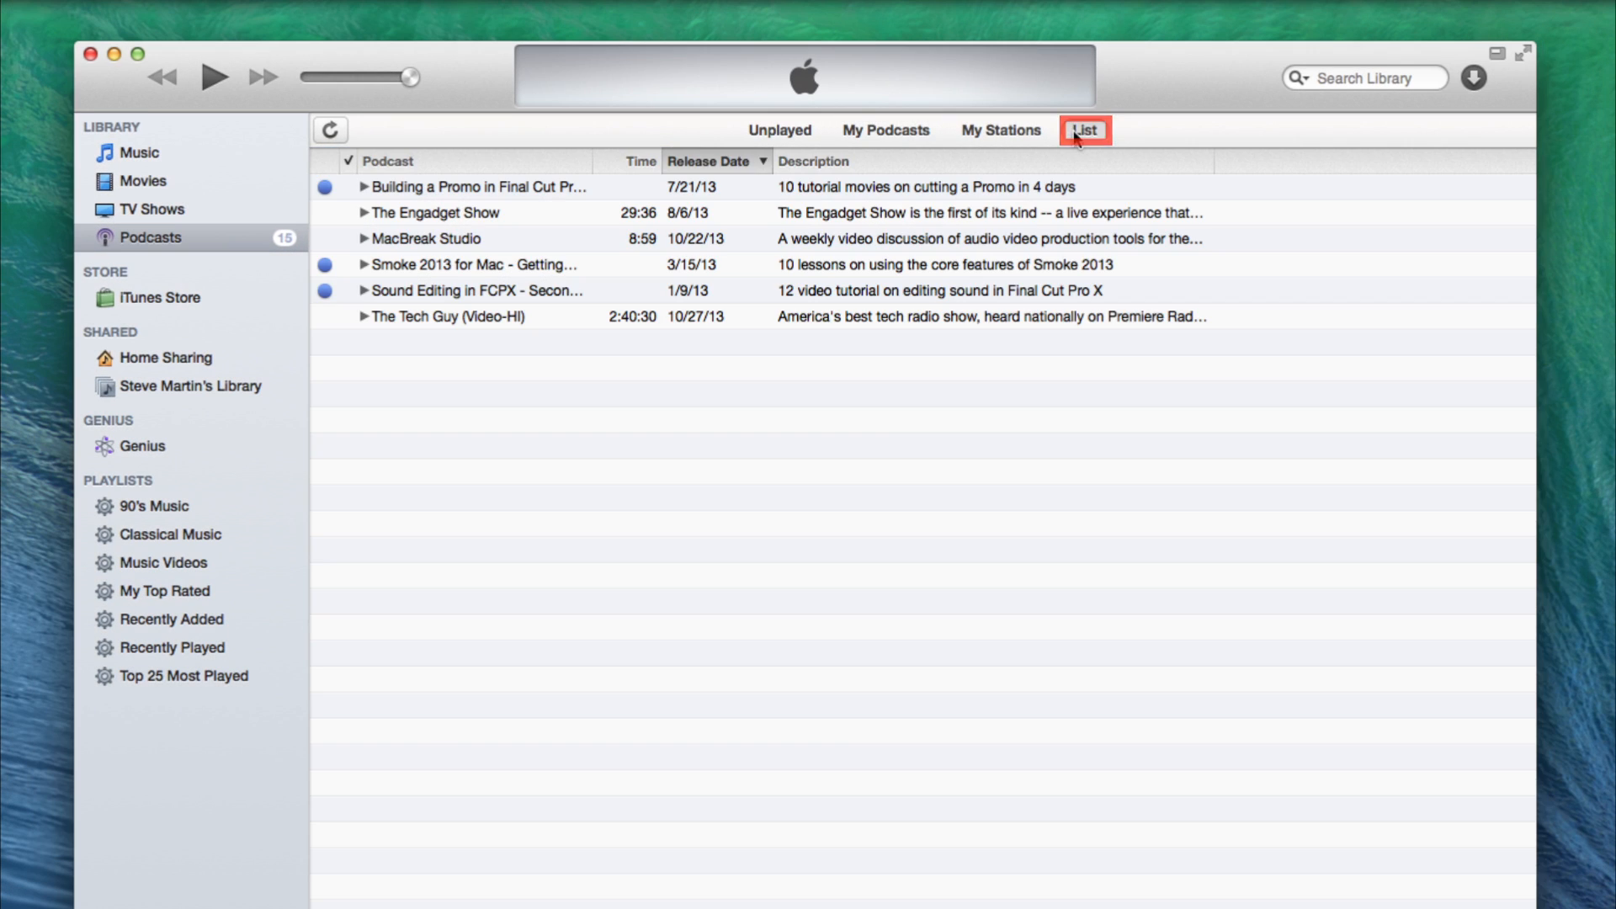
{"action": "left_click", "coordinate": [363, 290]}
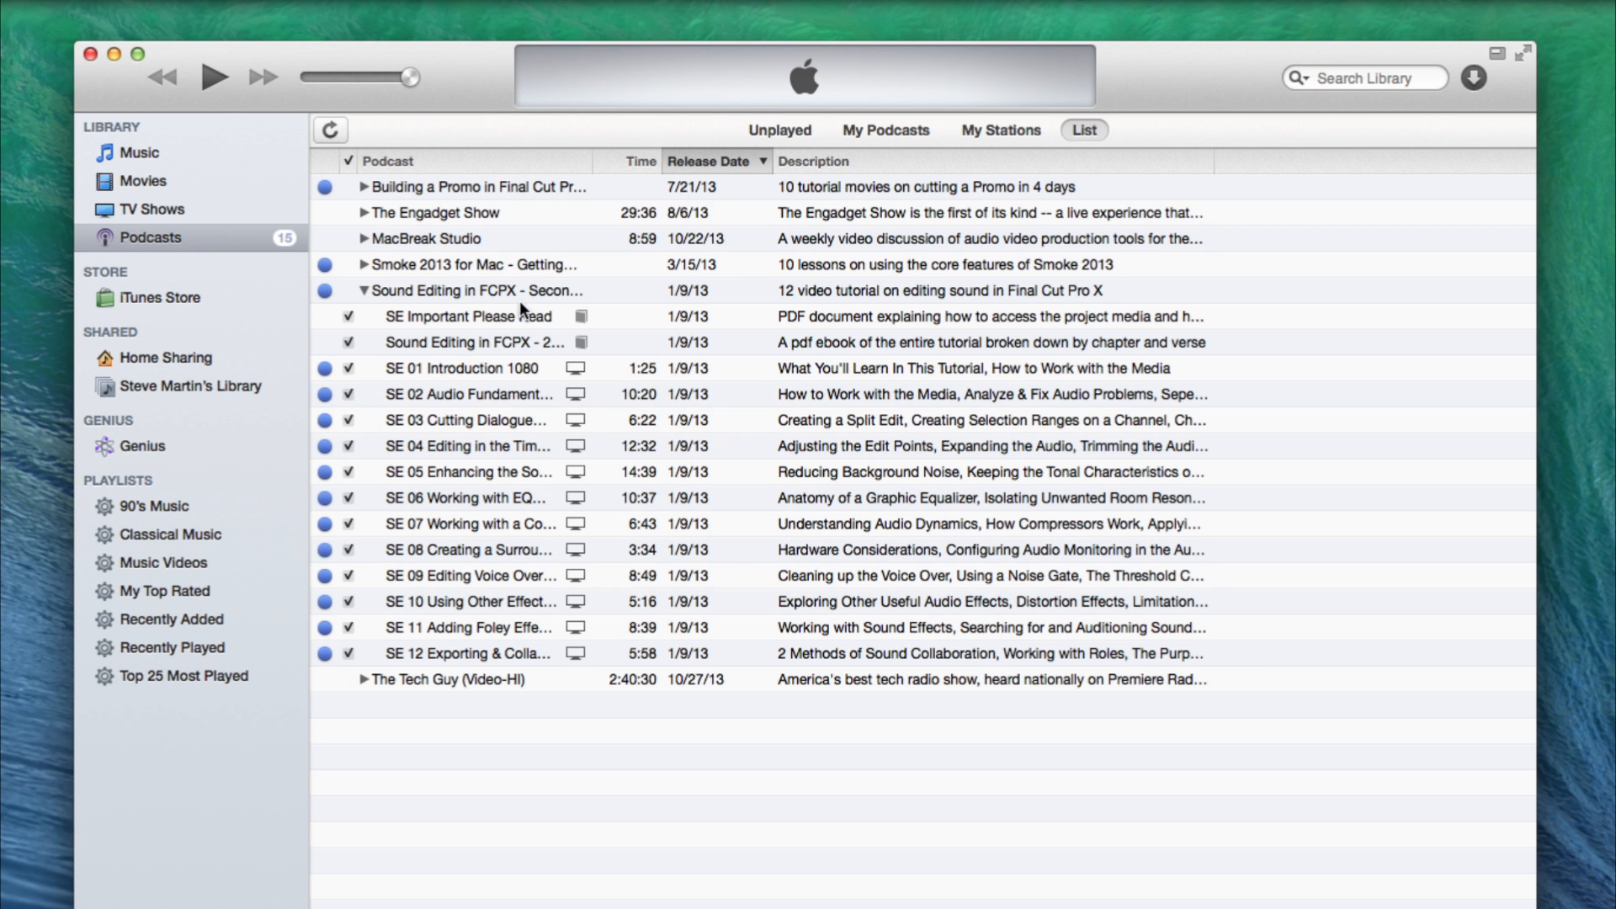
Open the SE Important Please Read PDF, read how to access the tutorial files, and close it.
{"action": "double_click", "coordinate": [444, 316]}
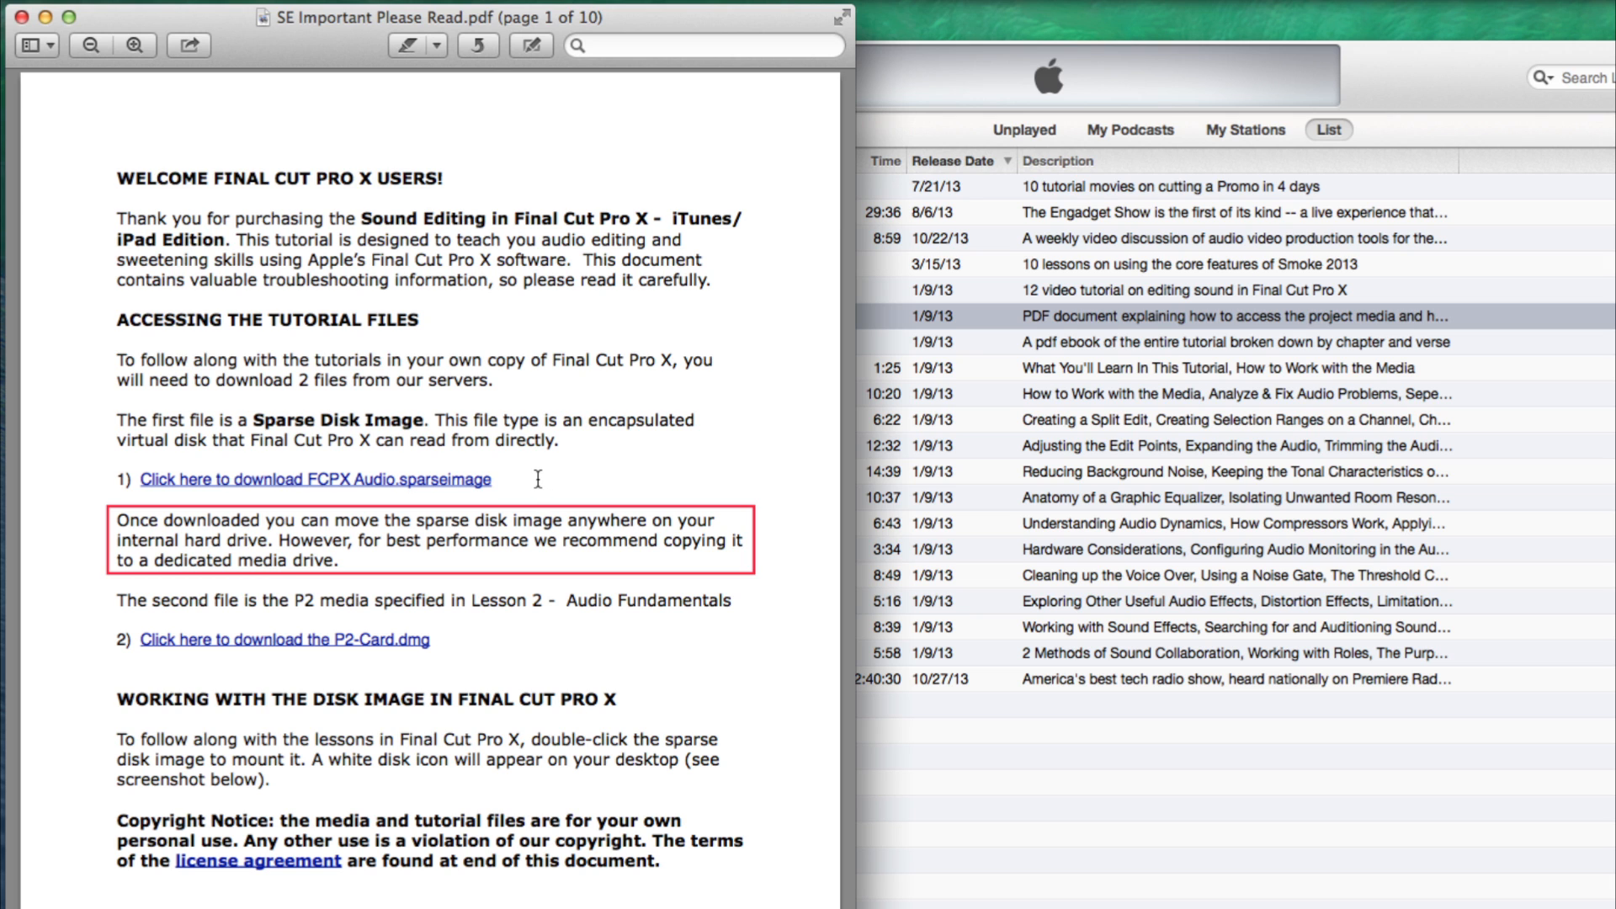
{"action": "left_click", "coordinate": [21, 17]}
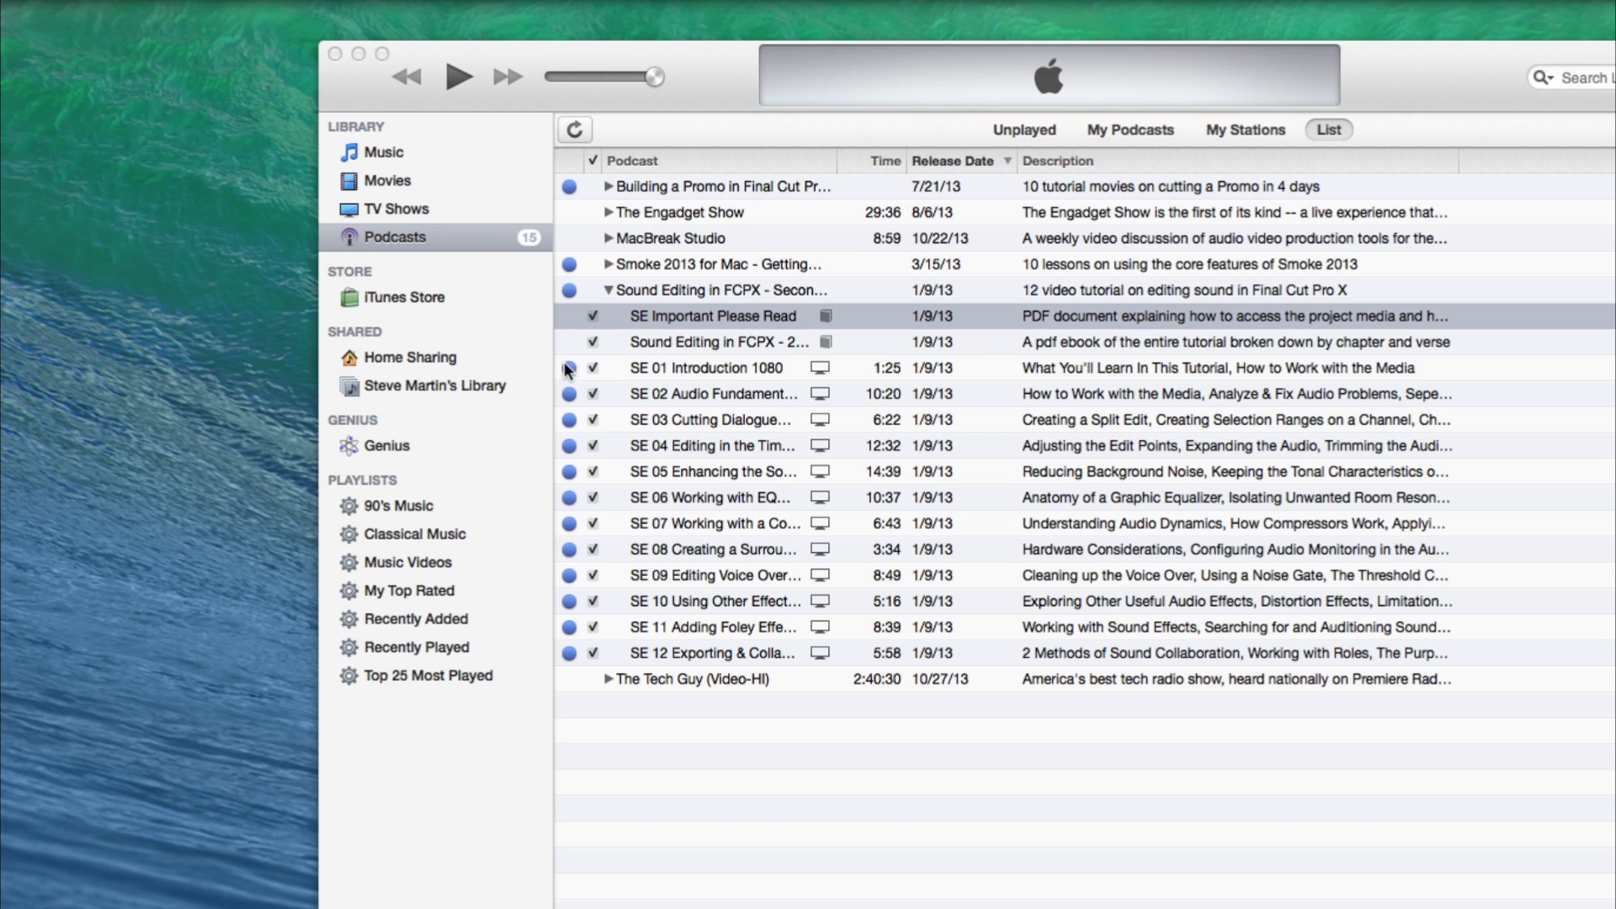
Open the Sound Editing in FCPX - 2nd Edition ebook, read through the Working with EQ lesson from its table of contents, and close it.
{"action": "left_click", "coordinate": [758, 344]}
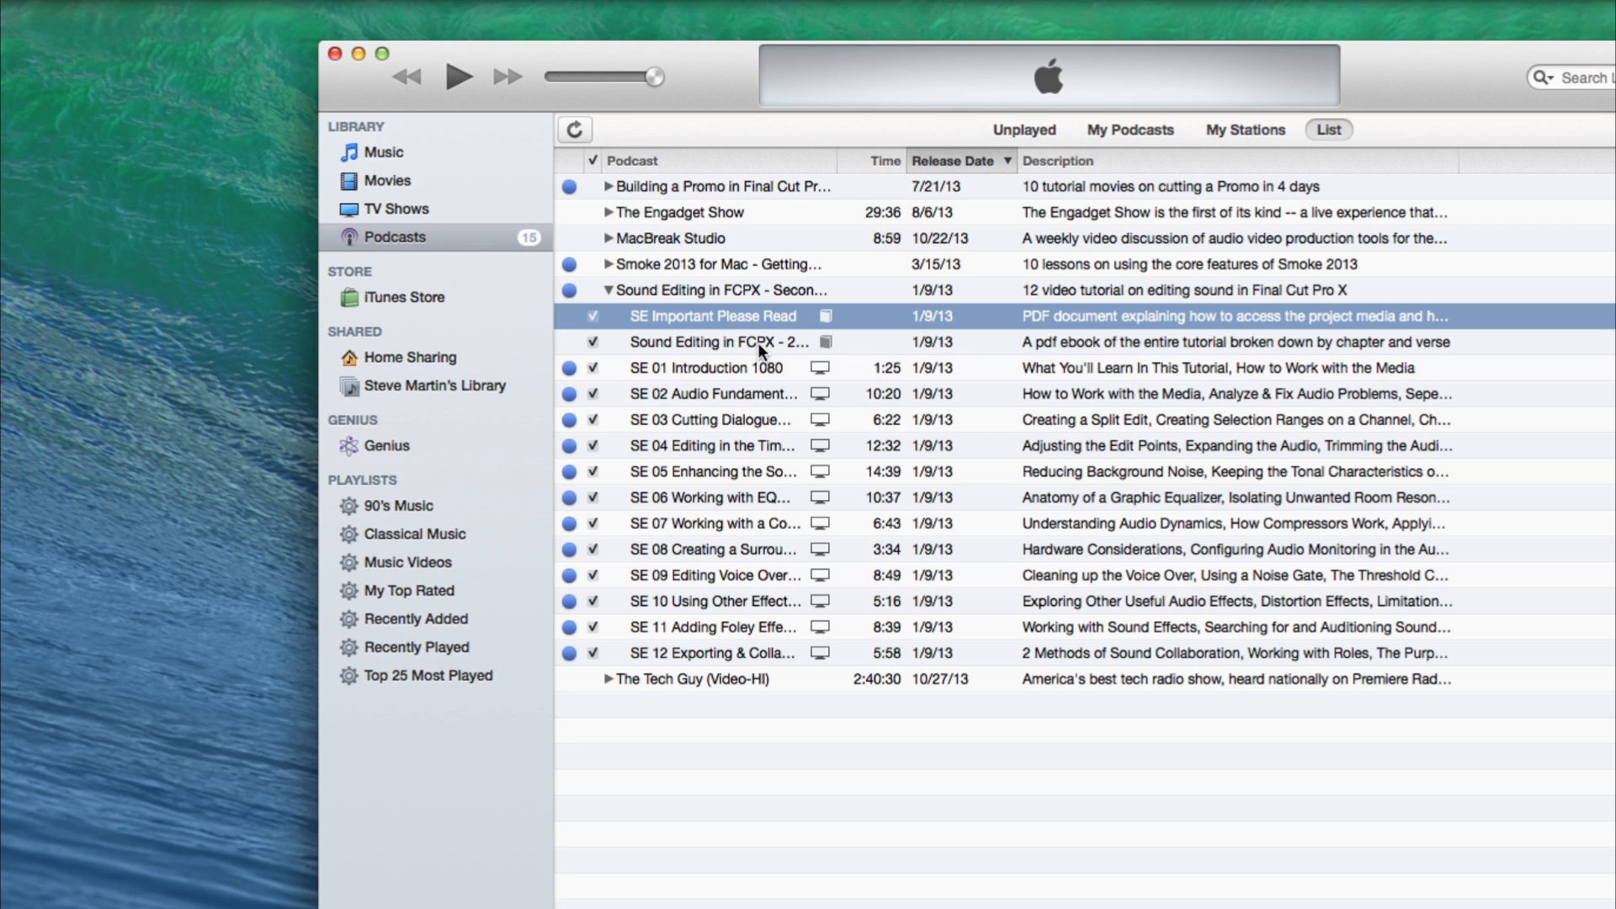
{"action": "left_click", "coordinate": [757, 342]}
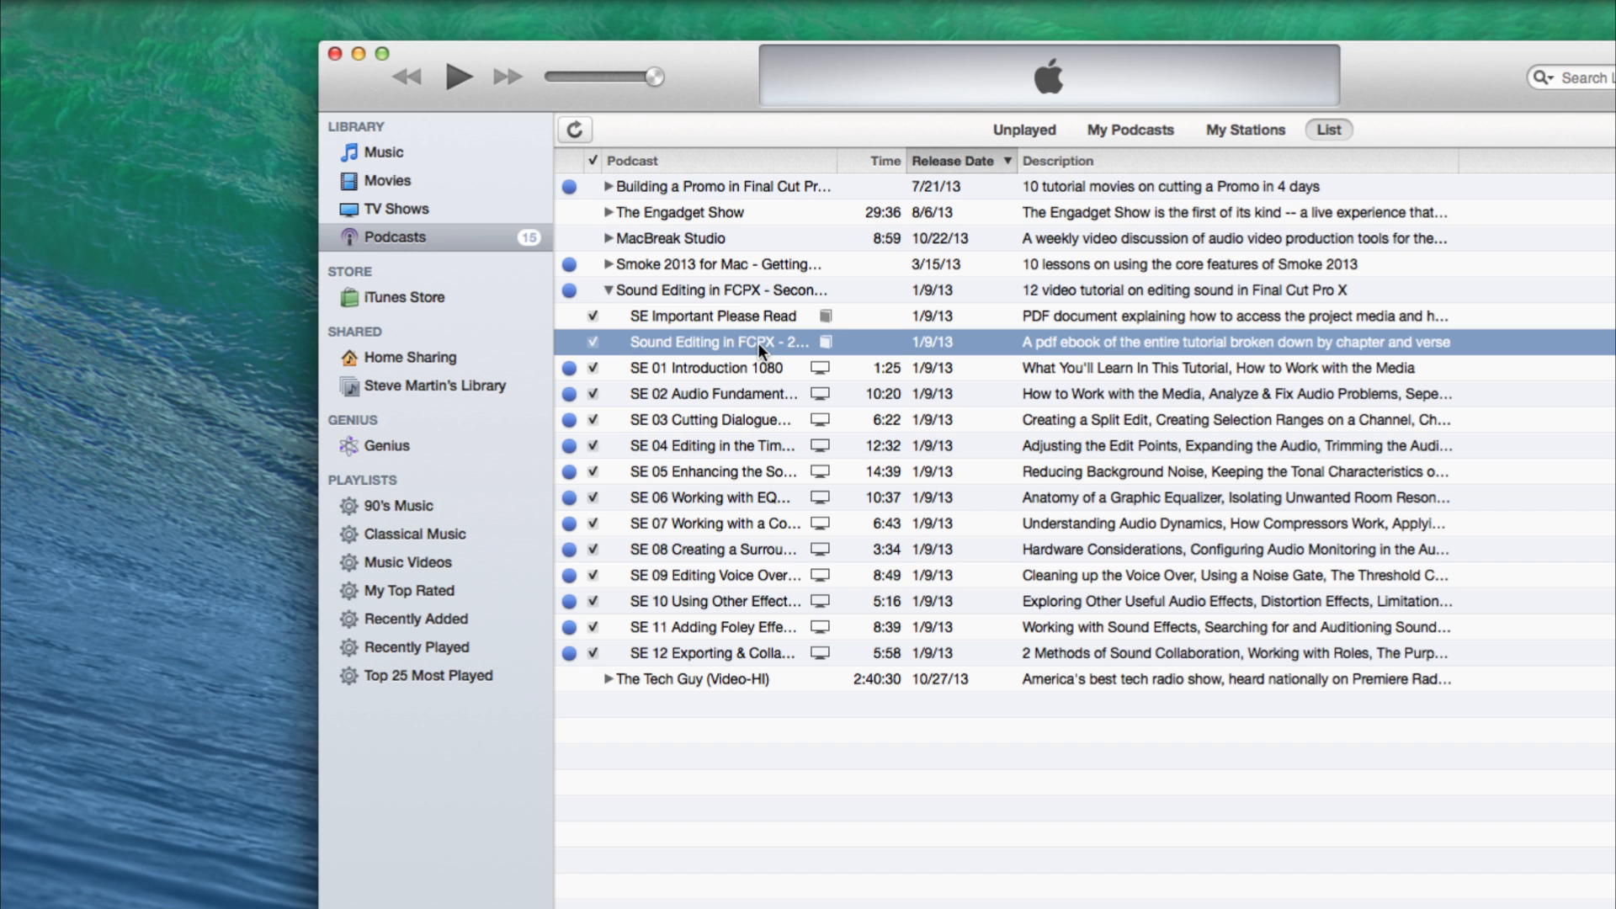
{"action": "double_click", "coordinate": [758, 341]}
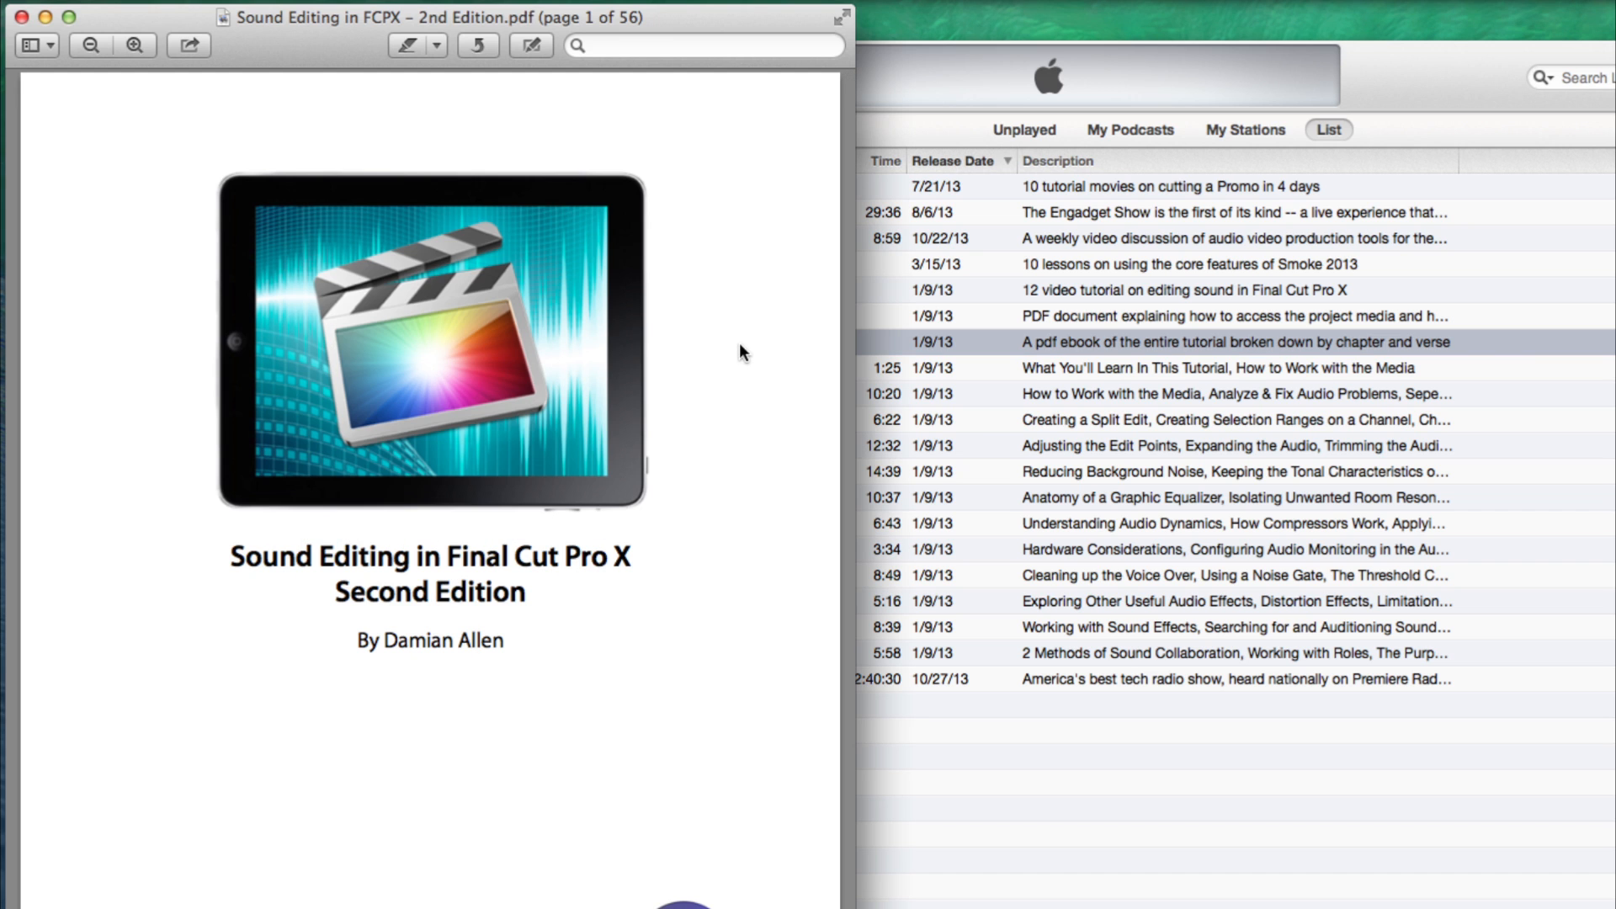
{"action": "scroll", "coordinate": [740, 347], "scroll_direction": "down", "scroll_amount": 10}
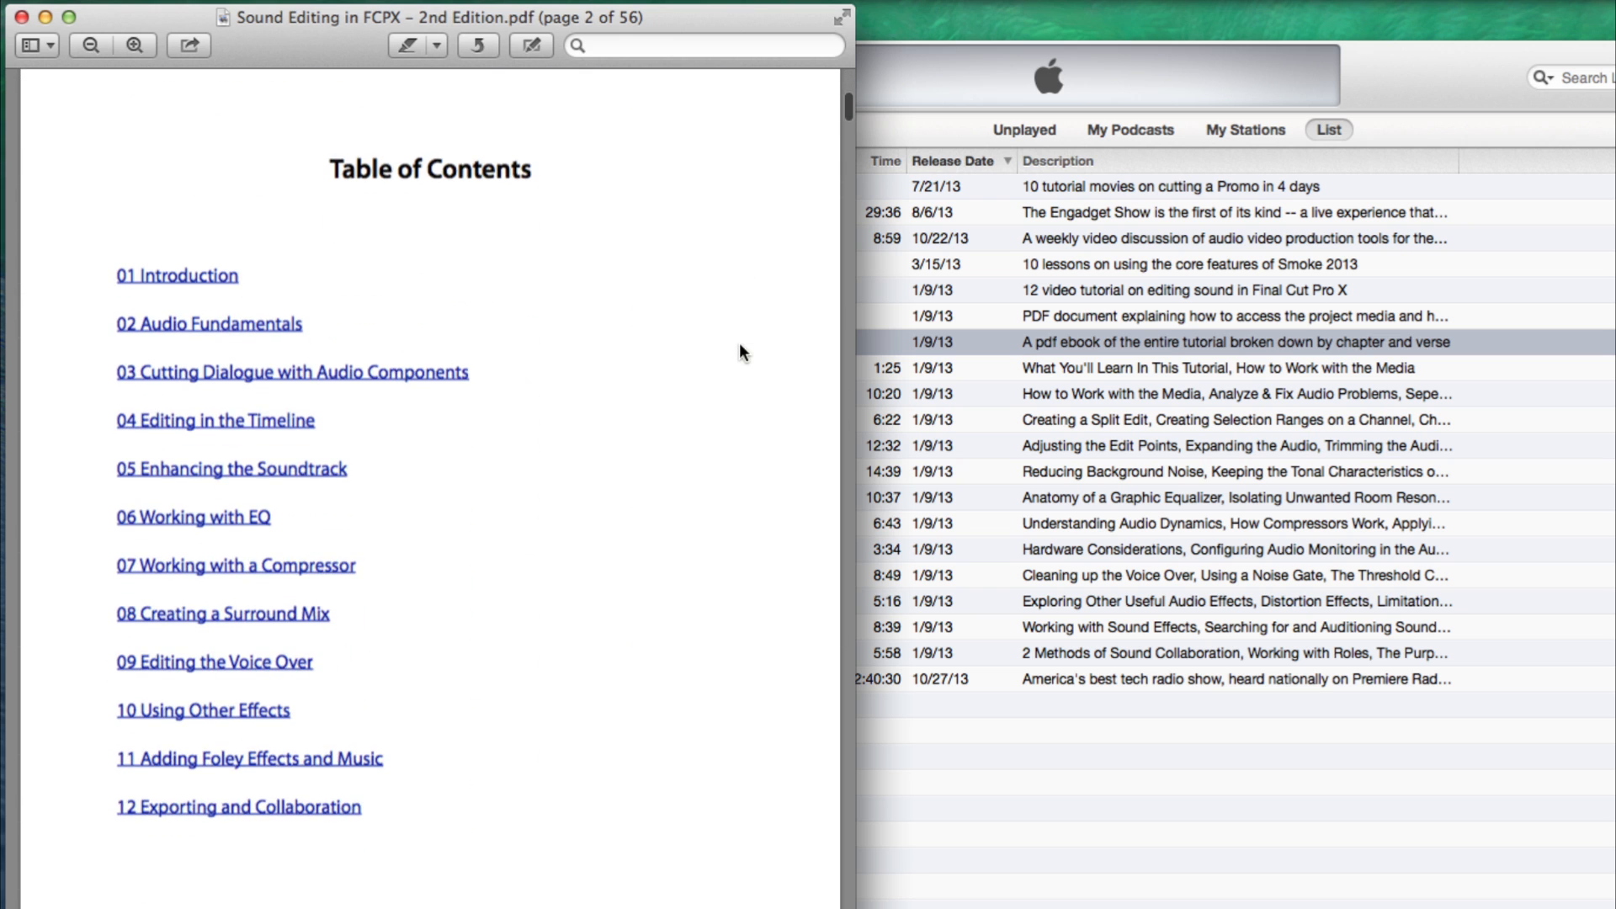
{"action": "left_click", "coordinate": [192, 484]}
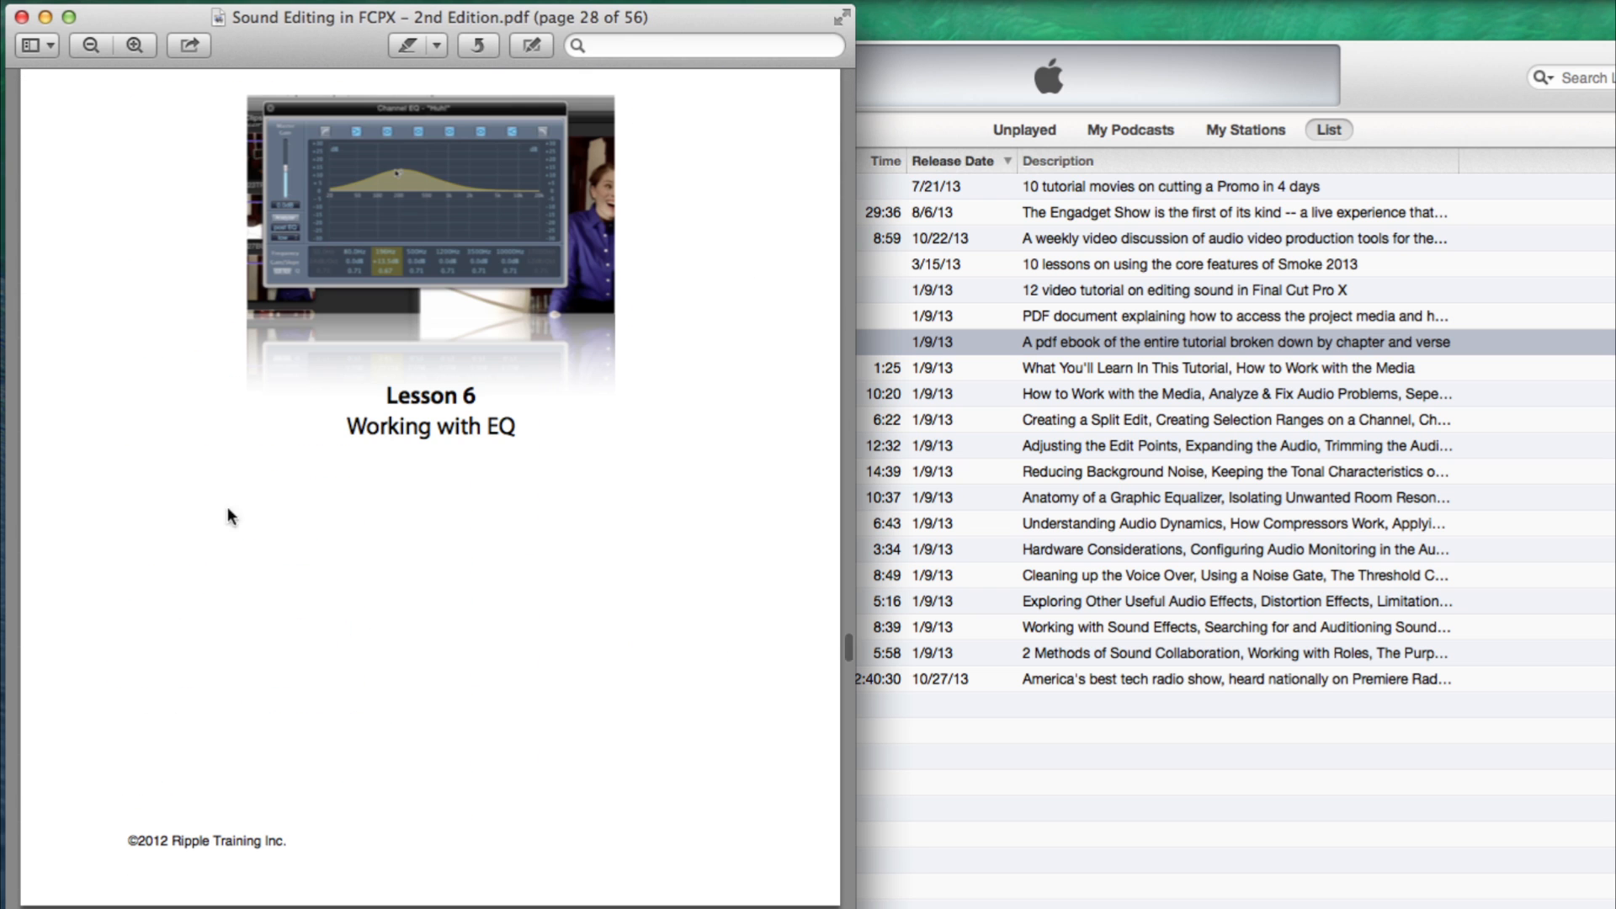
{"action": "scroll", "coordinate": [342, 498], "scroll_direction": "down", "scroll_amount": 10}
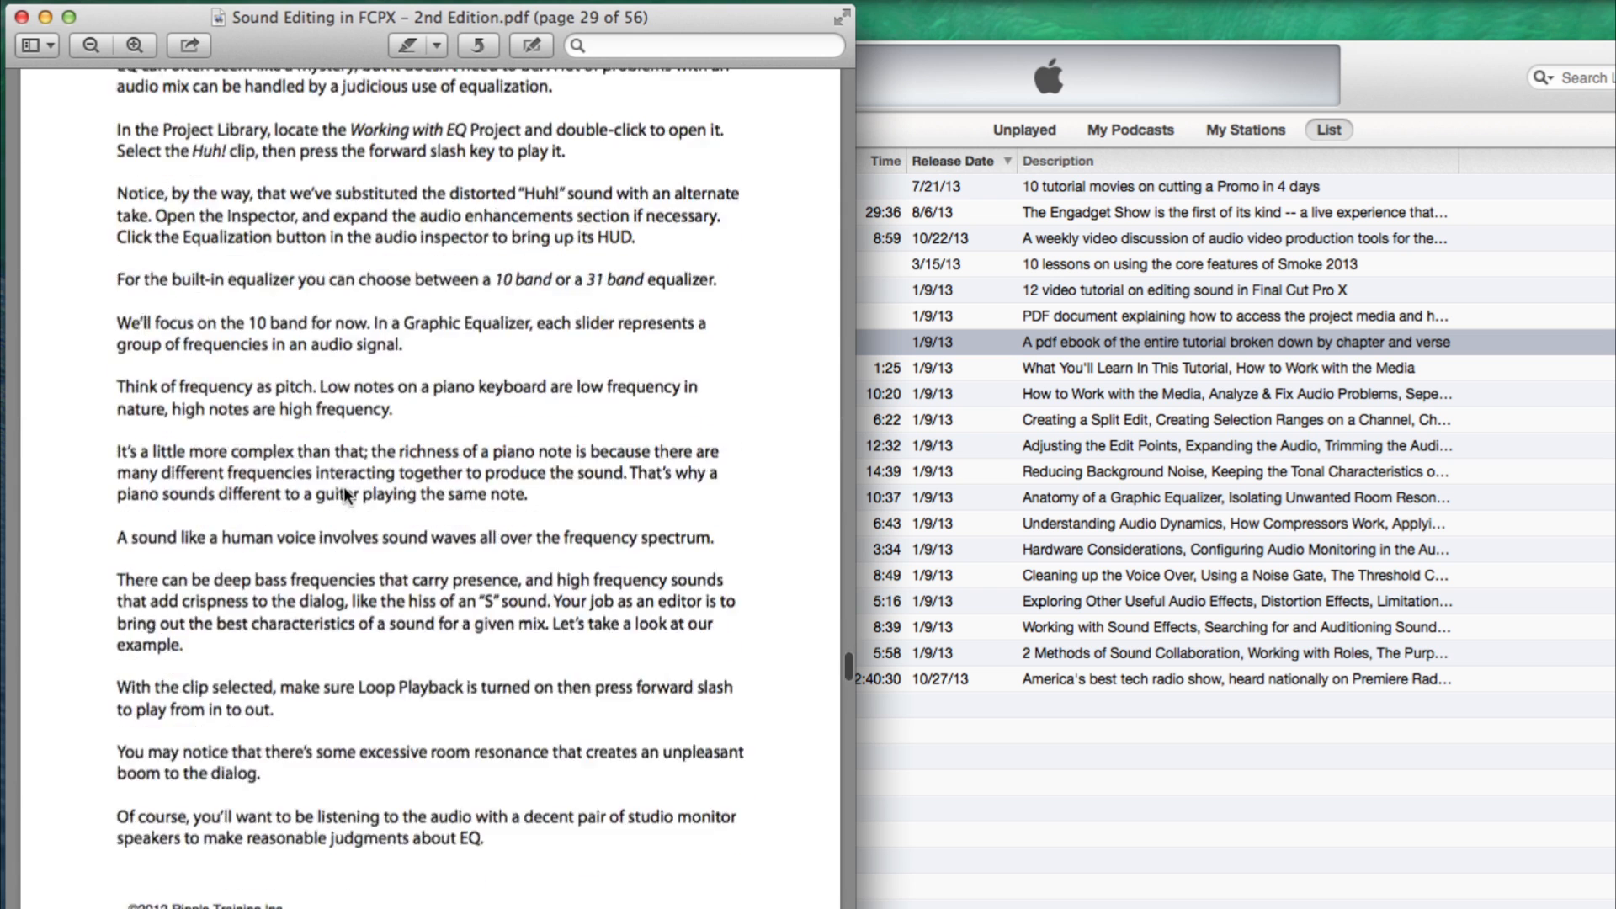
{"action": "scroll", "coordinate": [345, 494], "scroll_direction": "down", "scroll_amount": 10}
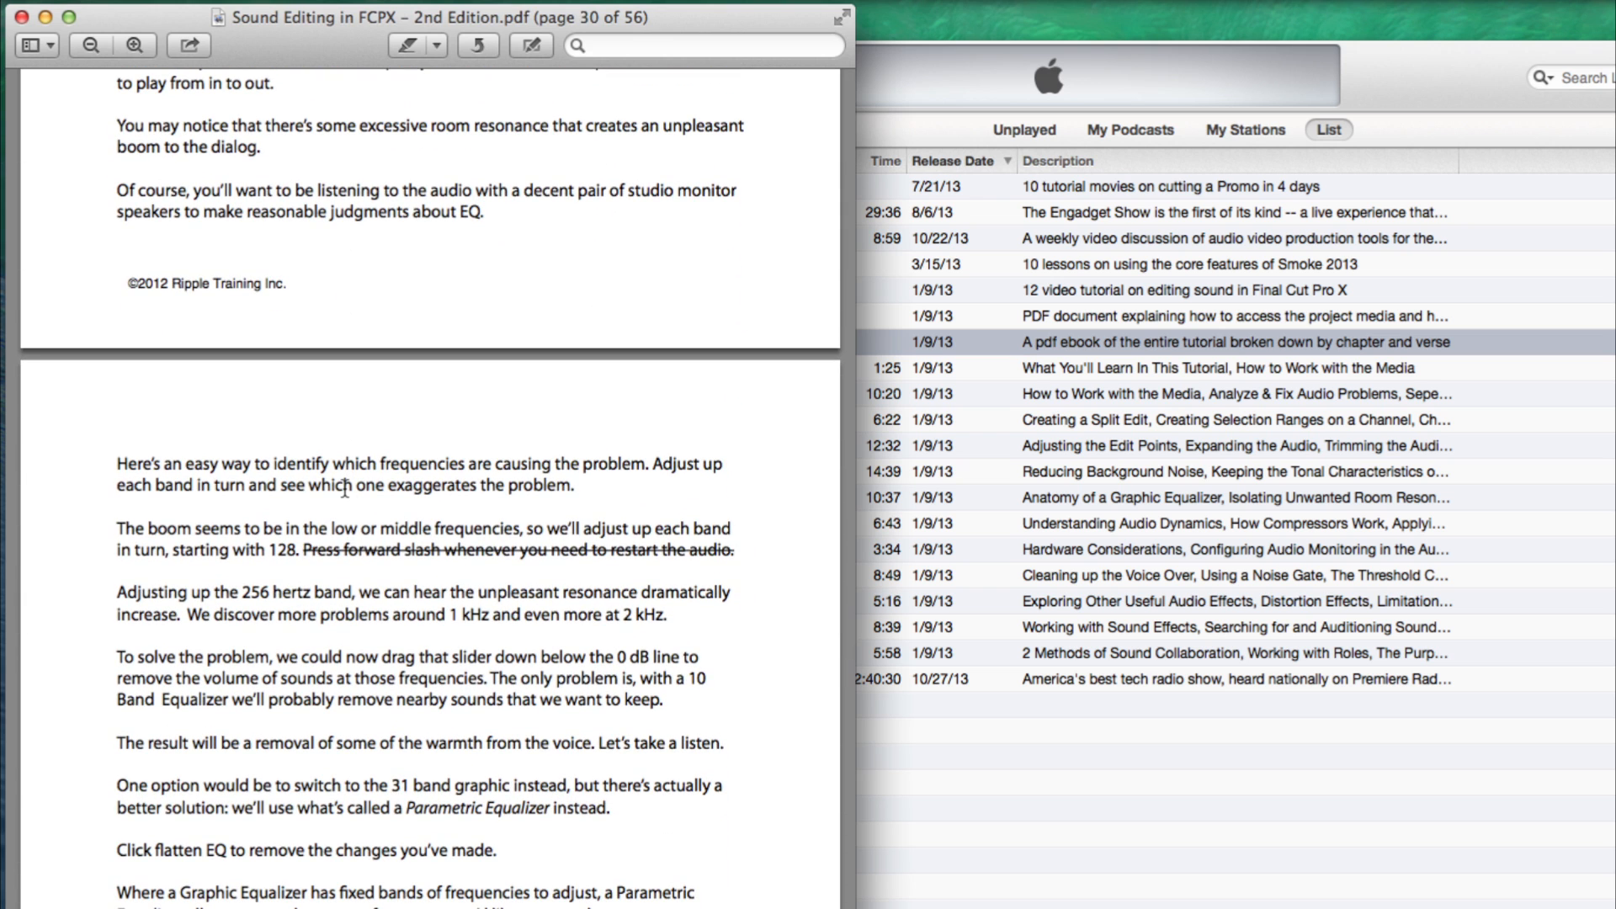
{"action": "left_click", "coordinate": [21, 18]}
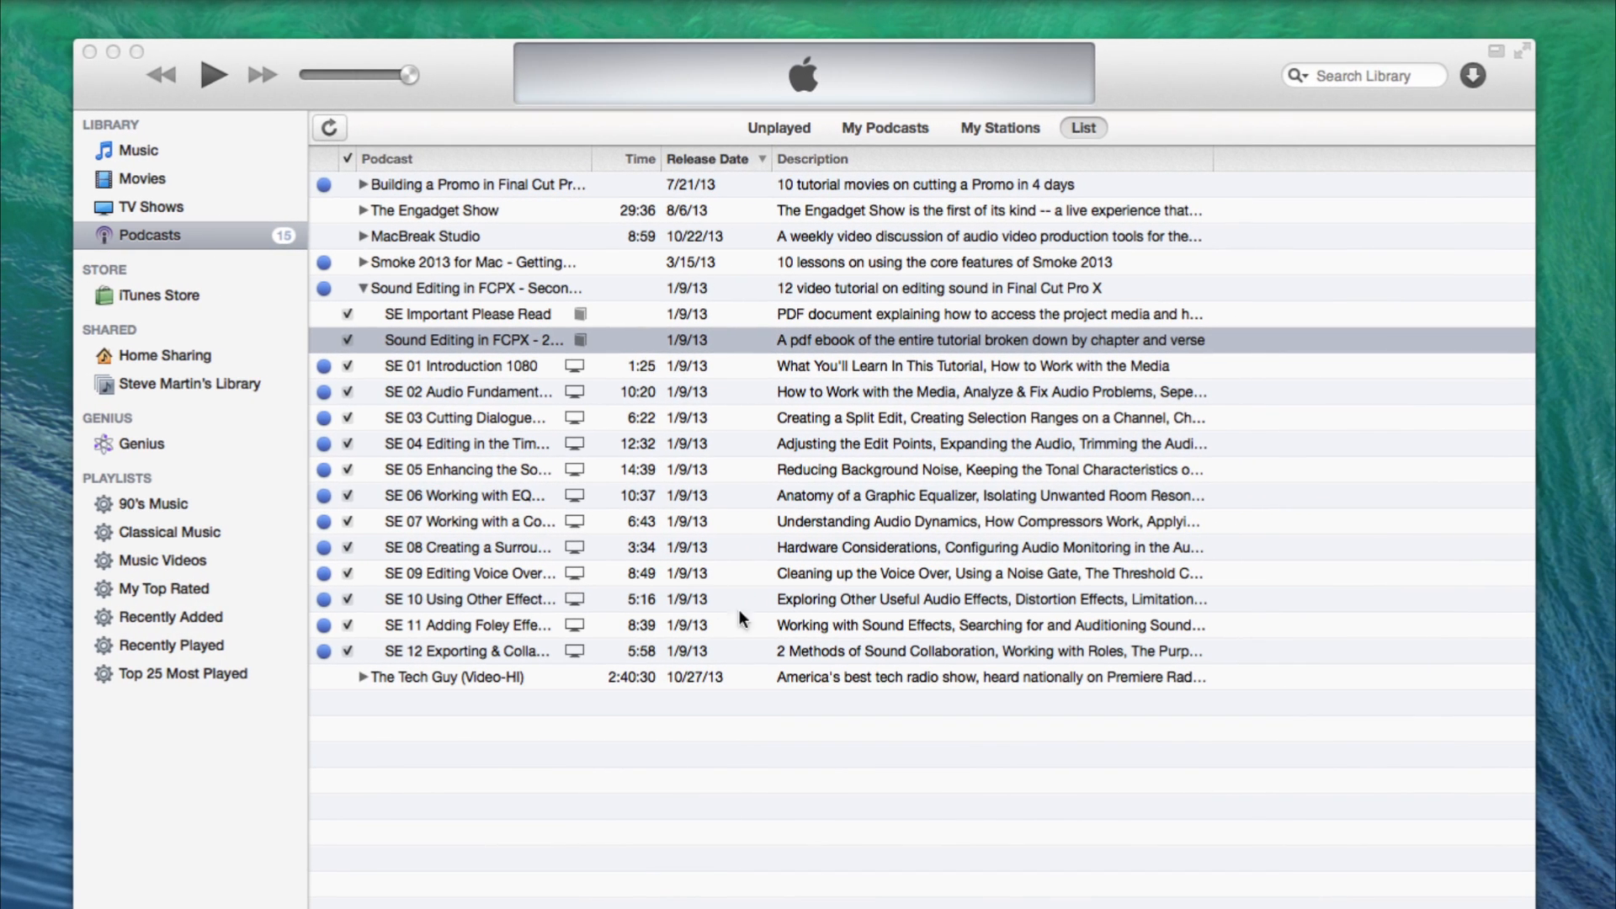
{"action": "left_click", "coordinate": [487, 365]}
{"action": "left_click", "coordinate": [486, 384]}
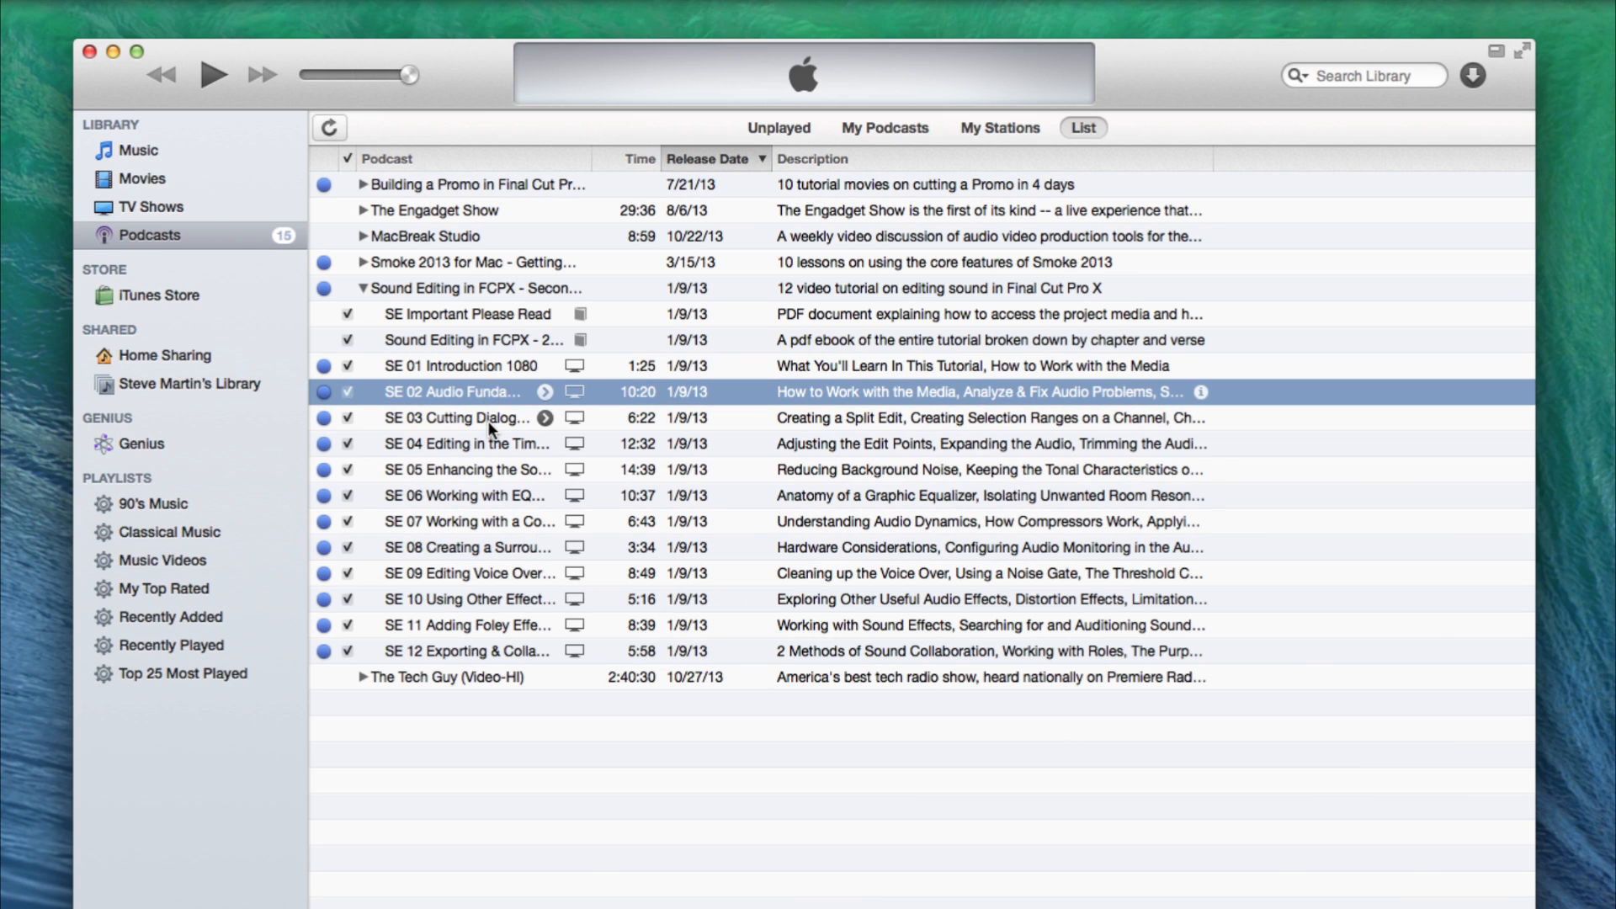
{"action": "left_click", "coordinate": [488, 421]}
{"action": "left_click", "coordinate": [488, 444]}
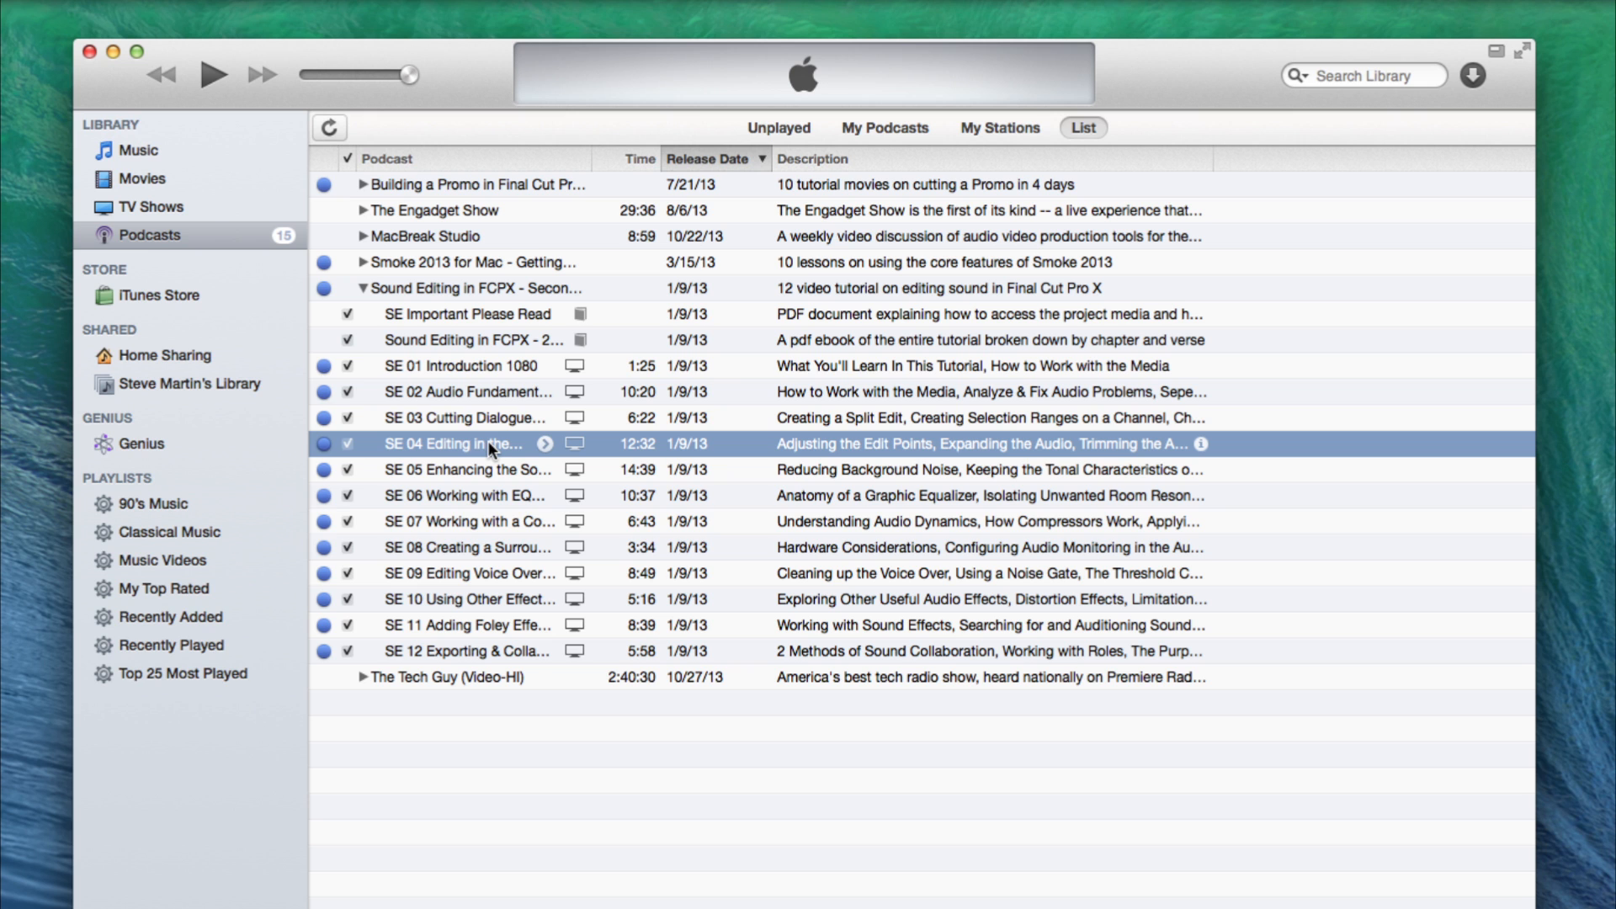
Create a playlist from the whole Sound Editing in FCPX podcast, allowing music and video to be mixed in it.
{"action": "left_click", "coordinate": [509, 286]}
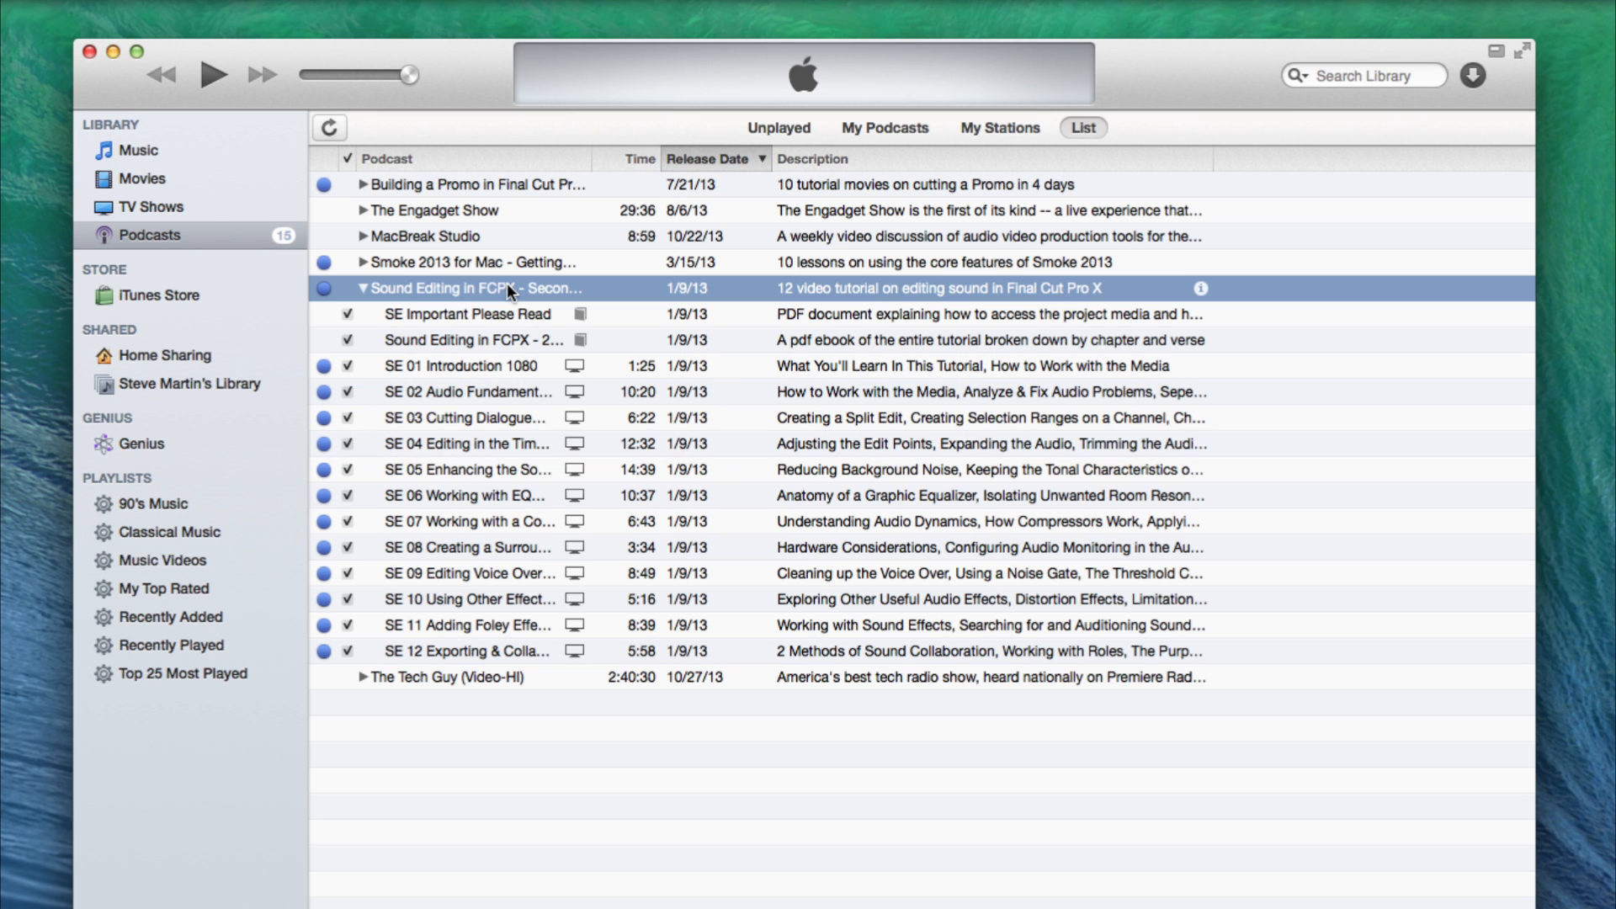
{"action": "left_click_drag", "start_coordinate": [512, 283], "coordinate": [183, 761]}
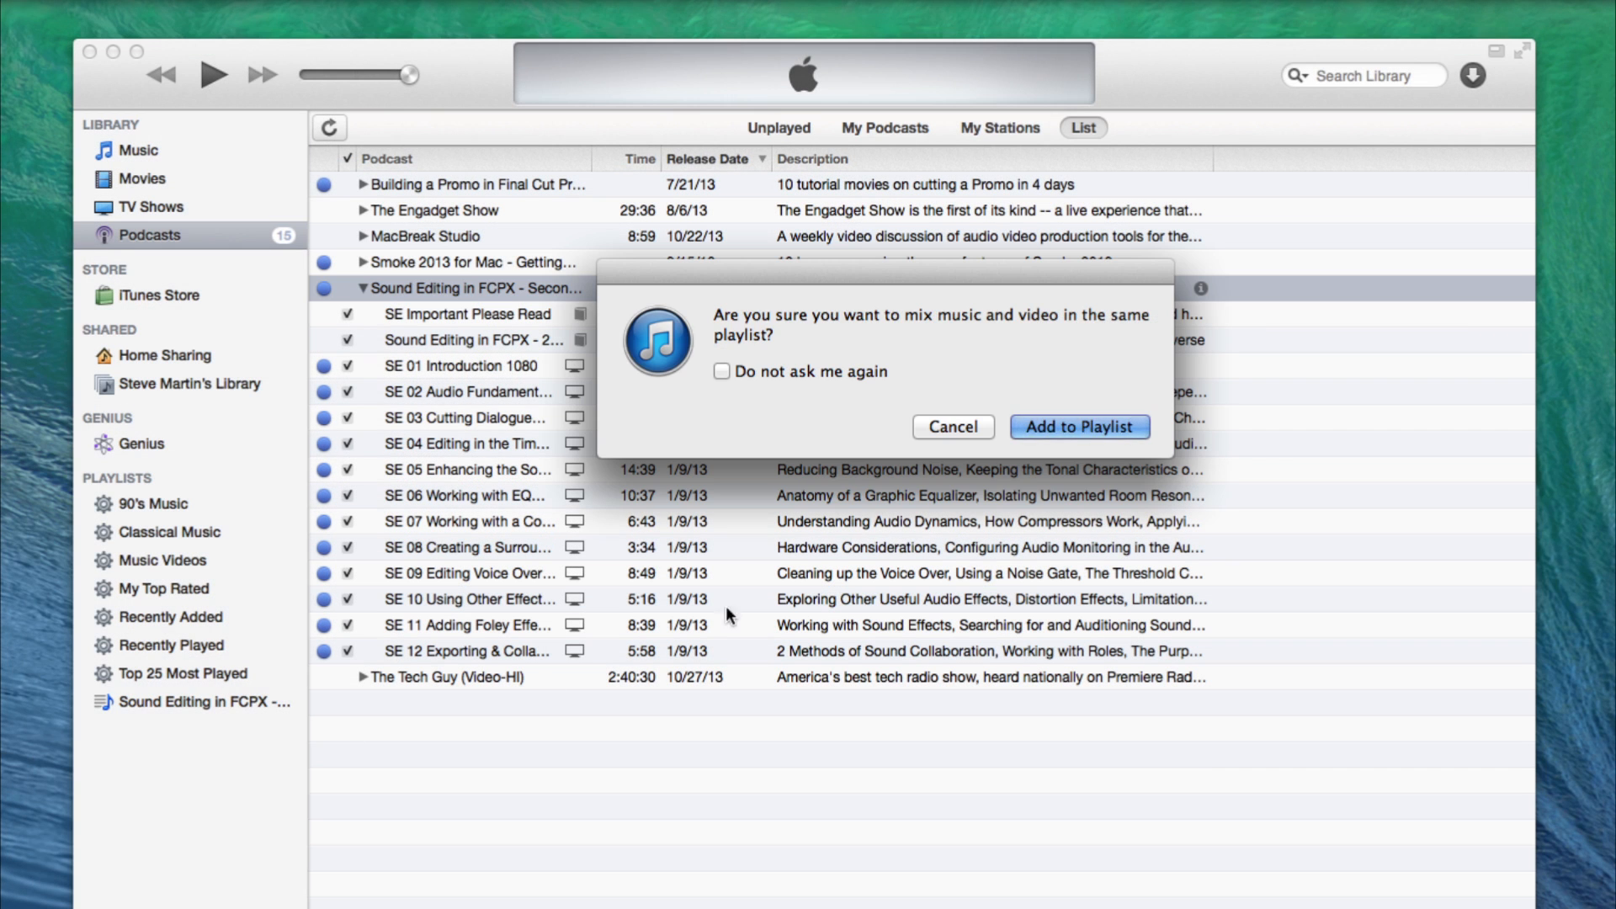
{"action": "left_click", "coordinate": [1056, 423]}
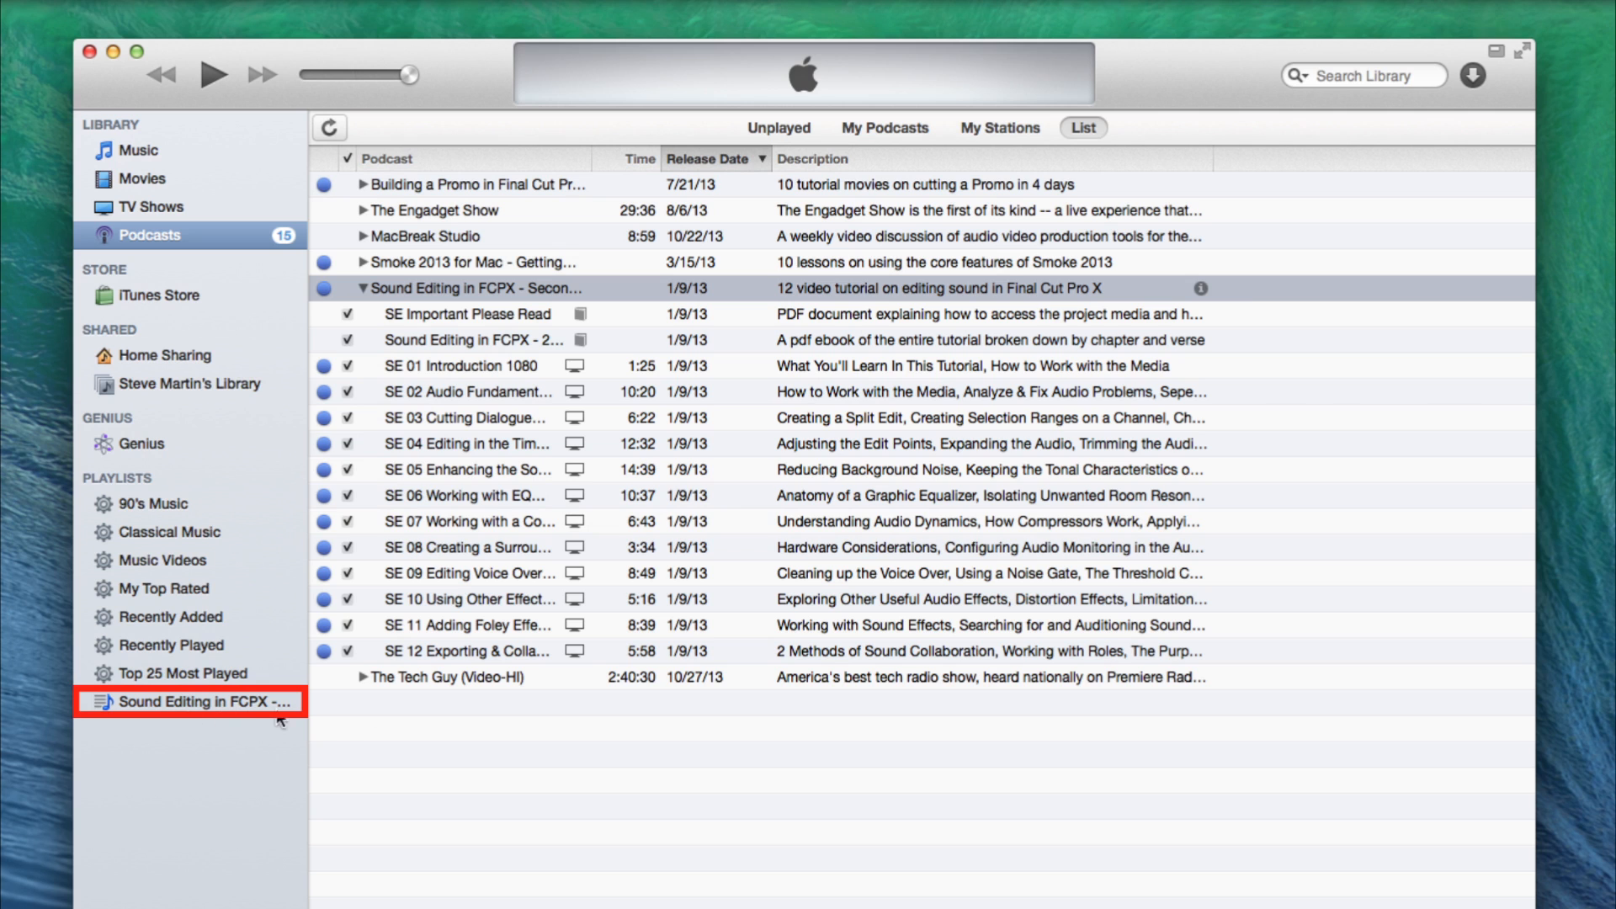
Open the new Sound Editing in FCPX playlist and open its name for editing, keeping the name as it is.
{"action": "left_click", "coordinate": [217, 709]}
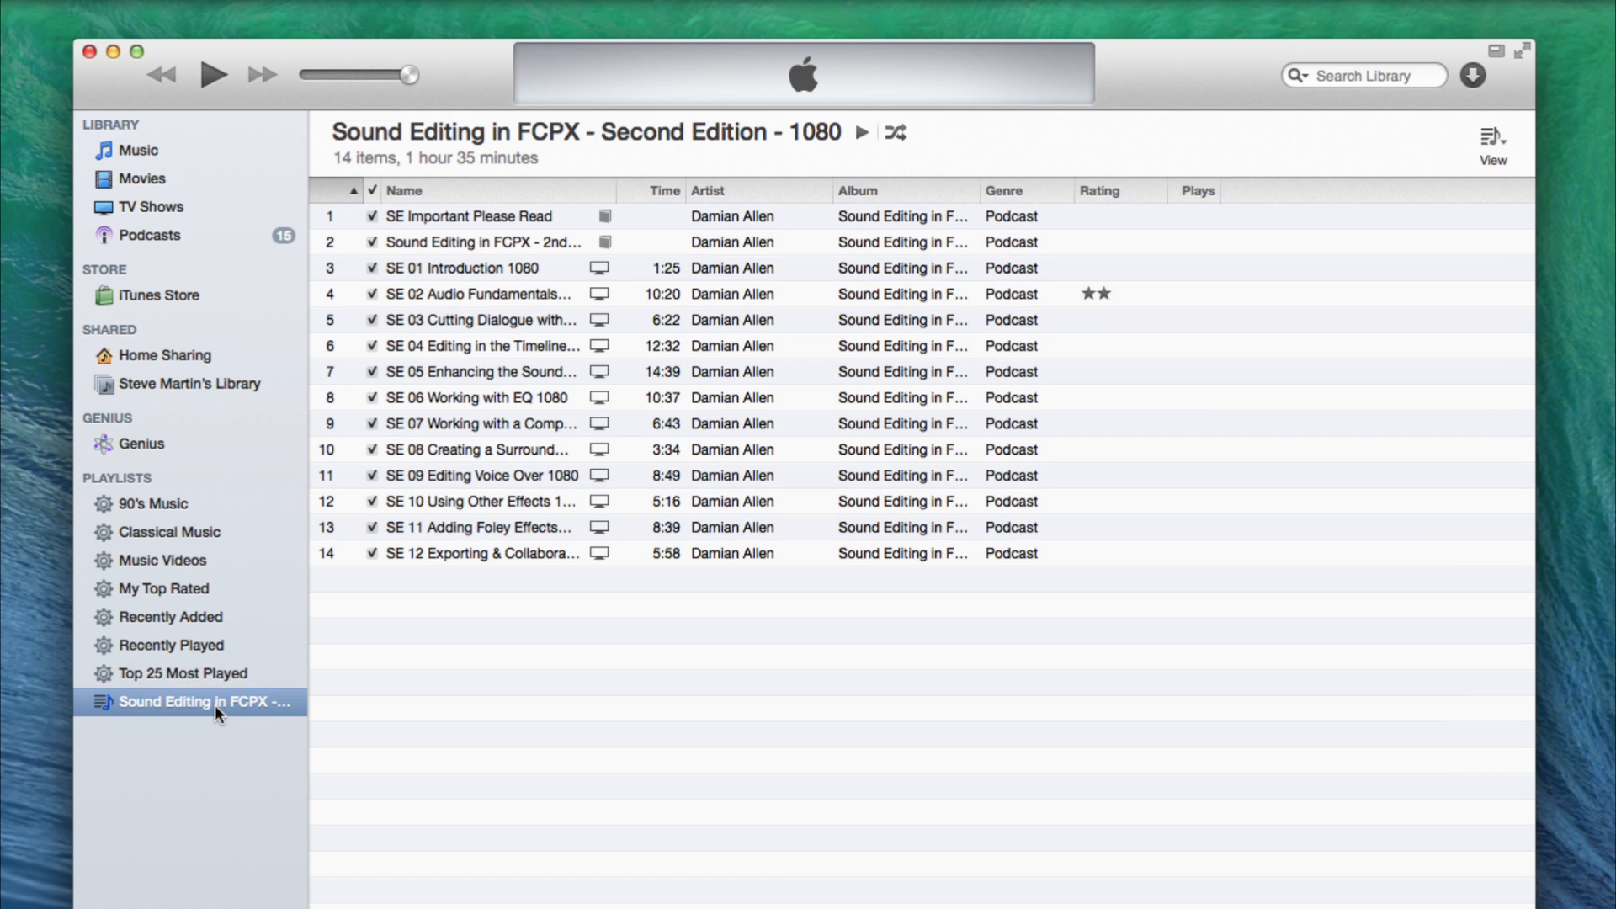
{"action": "left_click", "coordinate": [215, 705]}
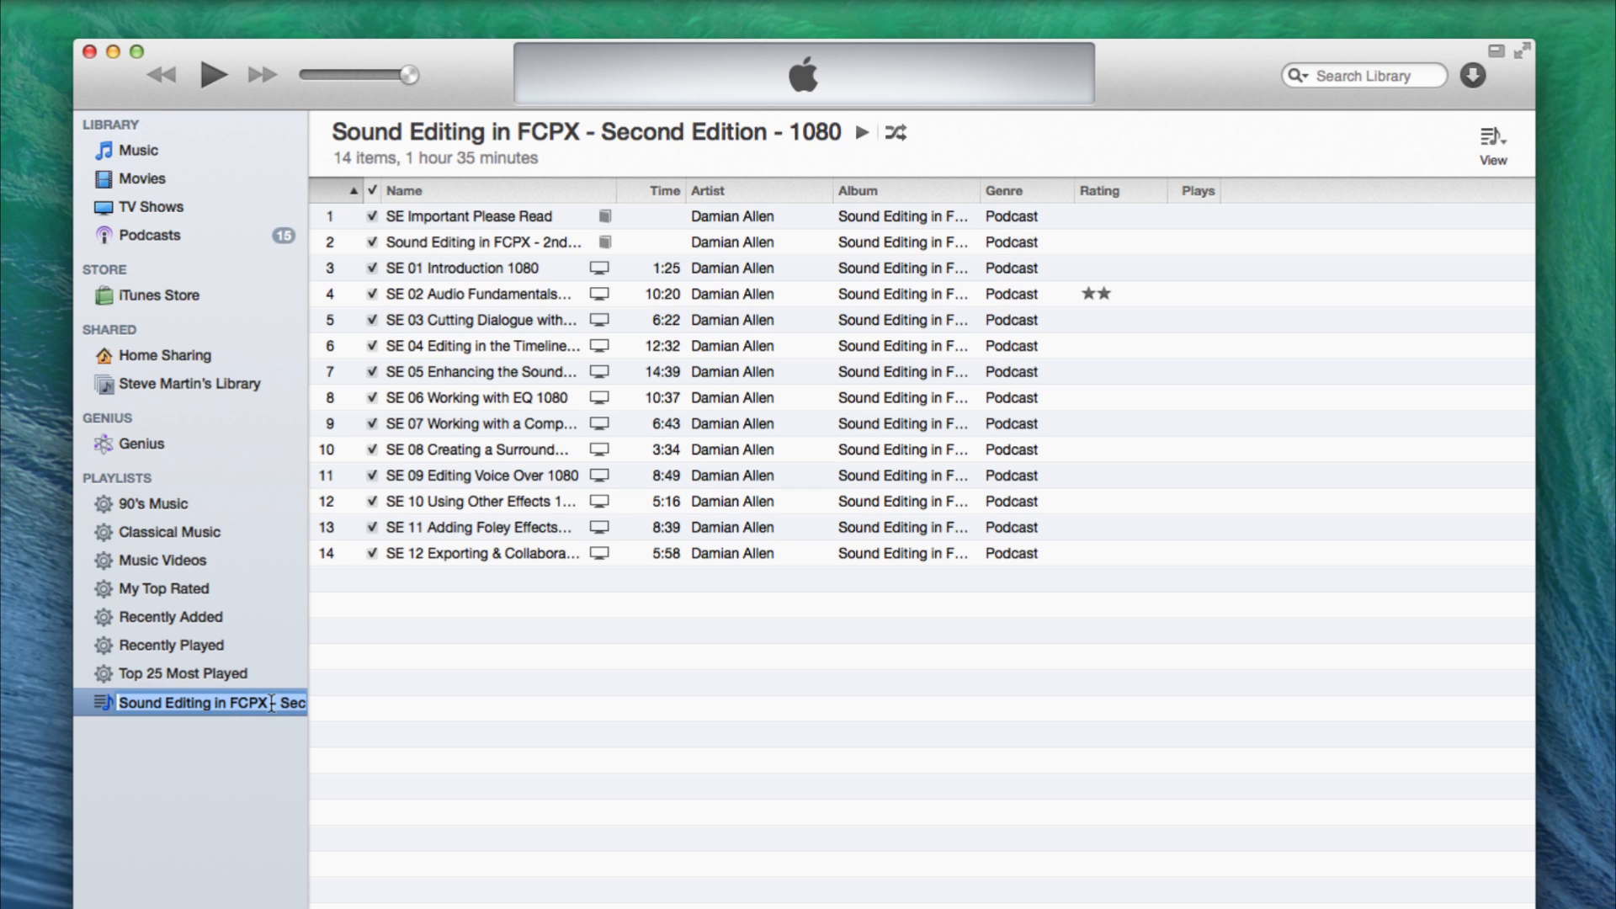
{"action": "key", "text": "Return"}
Rate the SE 03 Cutting Dialogue lesson five stars and the SE 04 Editing in the Timeline lesson two stars.
{"action": "mouse_move", "coordinate": [503, 318]}
{"action": "left_mouse_down"}
{"action": "mouse_move", "coordinate": [504, 347]}
{"action": "mouse_move", "coordinate": [505, 316]}
{"action": "left_mouse_up"}
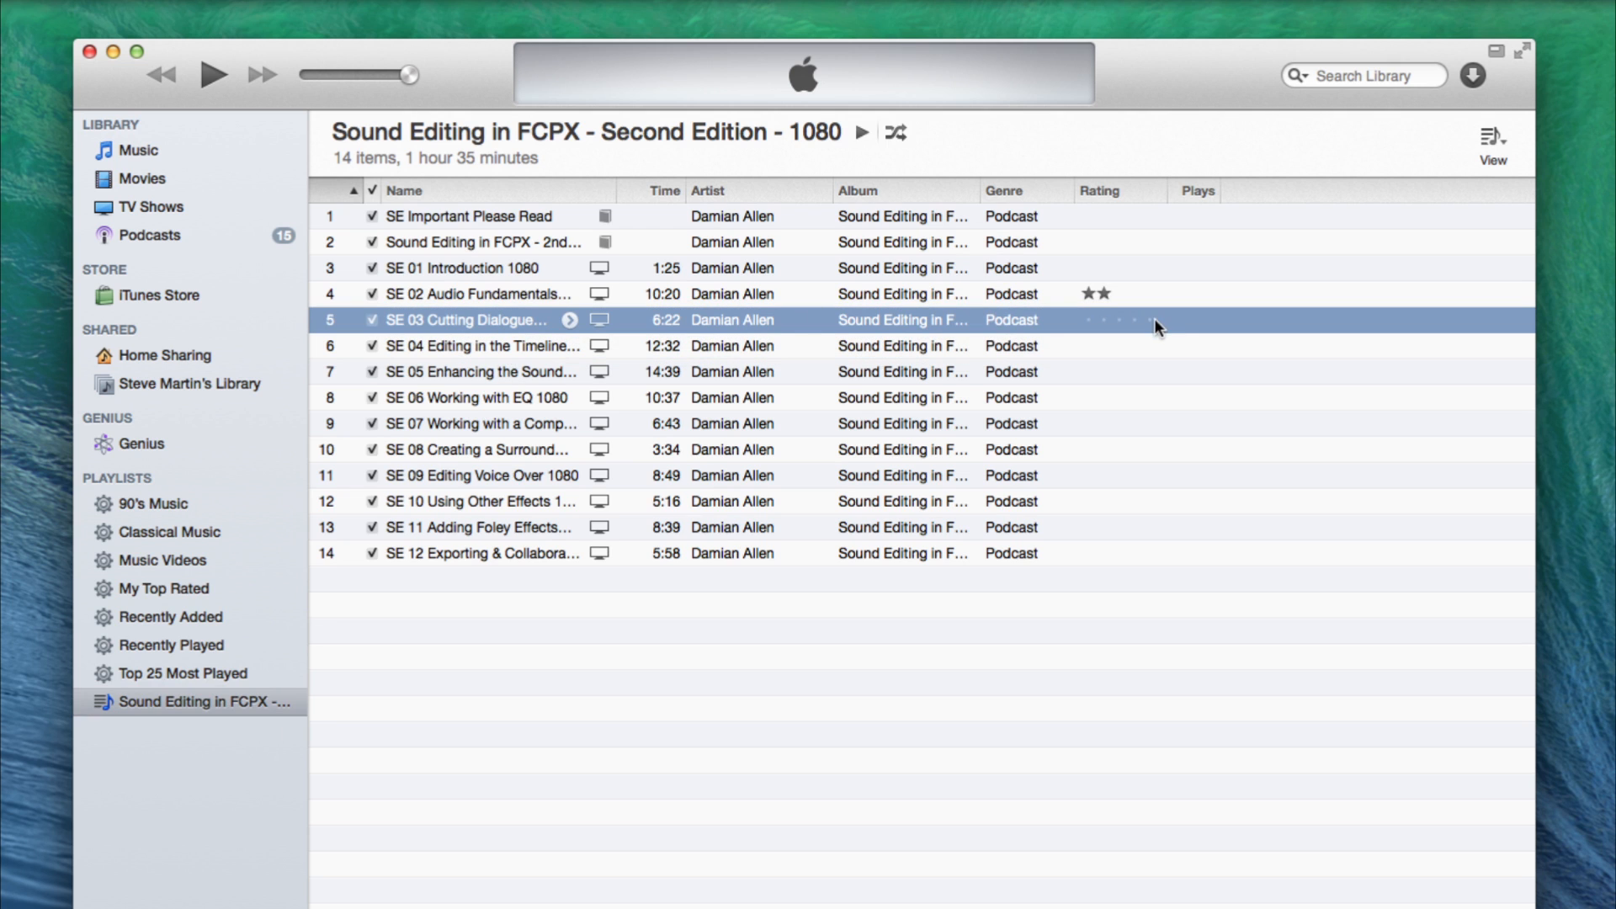
{"action": "left_click", "coordinate": [1154, 318]}
{"action": "left_click", "coordinate": [1092, 344]}
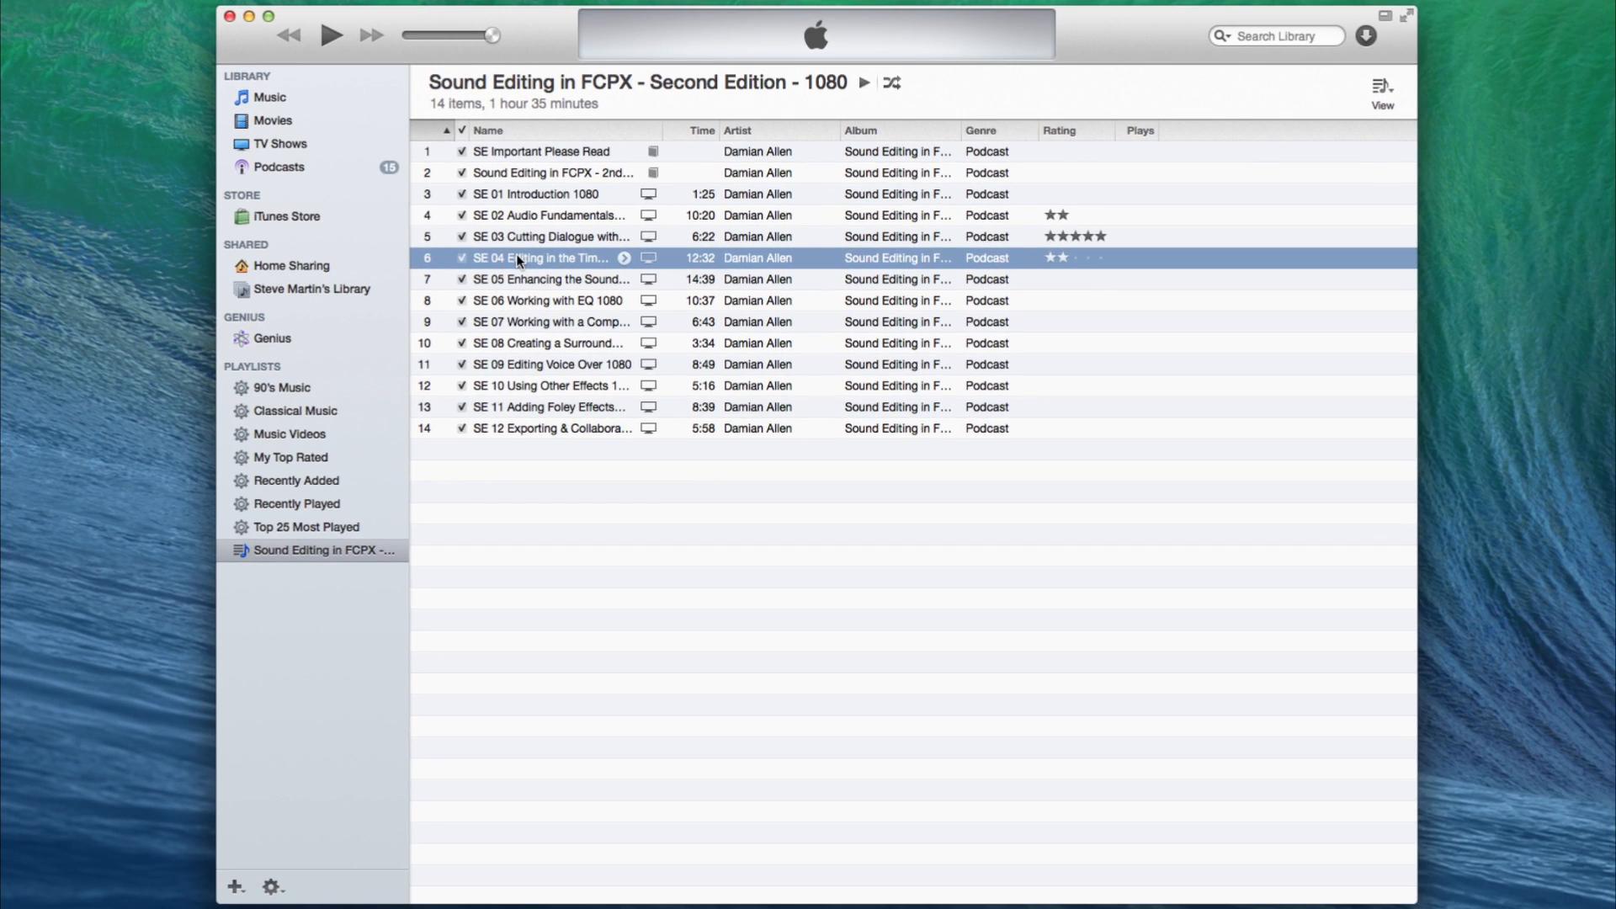
Play the SE 04 Editing in the Timeline lesson from the playlist briefly and pause it.
{"action": "double_click", "coordinate": [519, 260]}
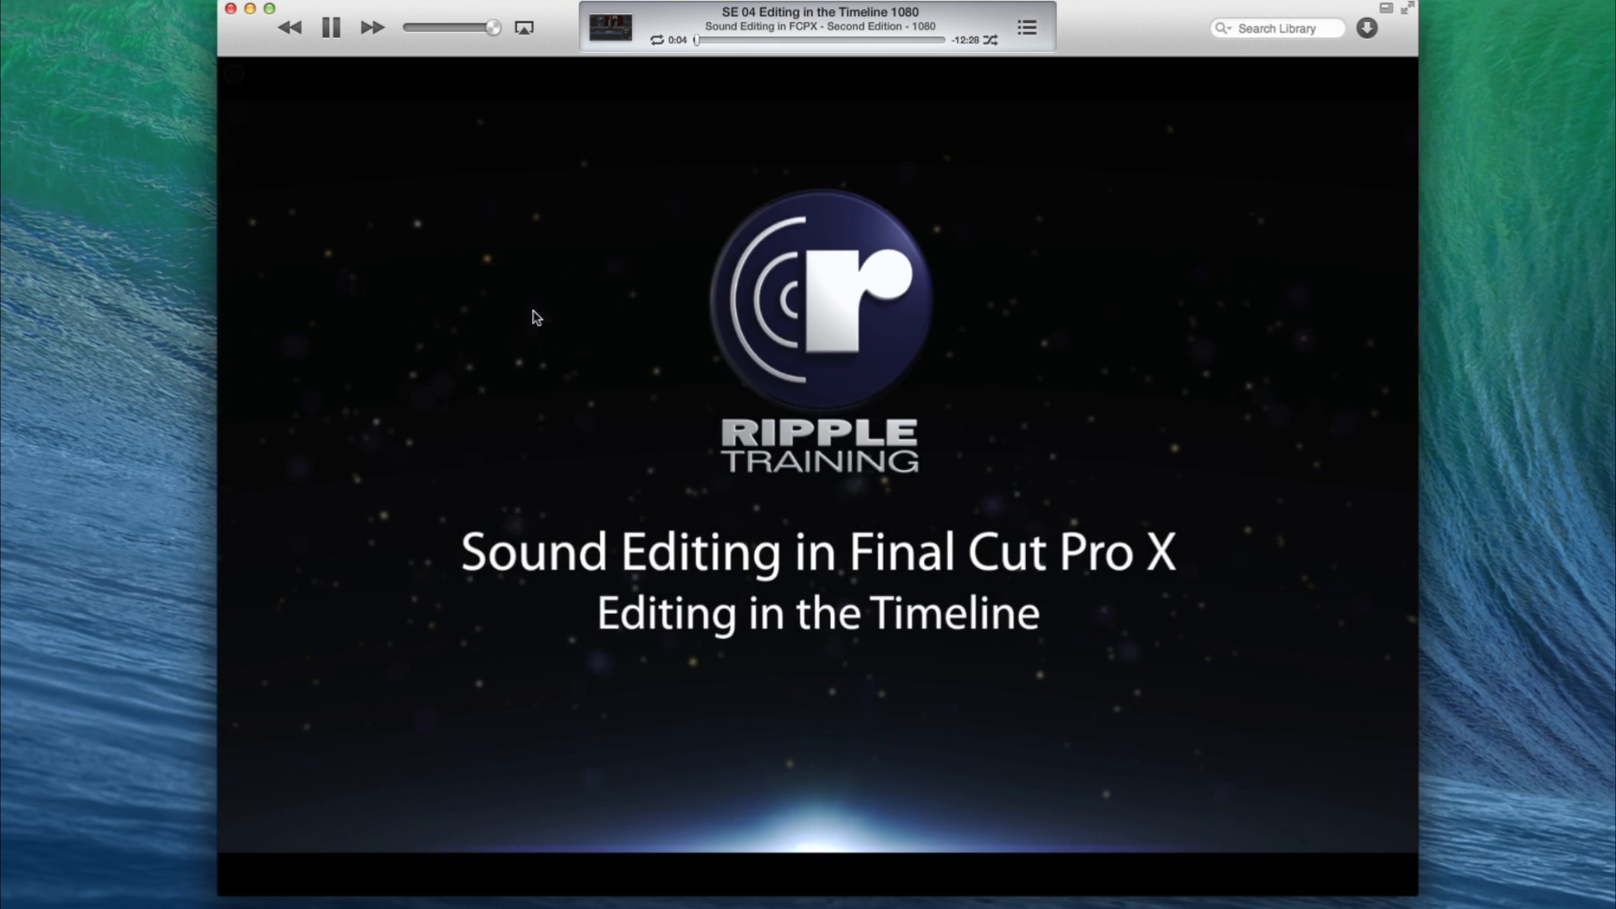
{"action": "key", "text": "space"}
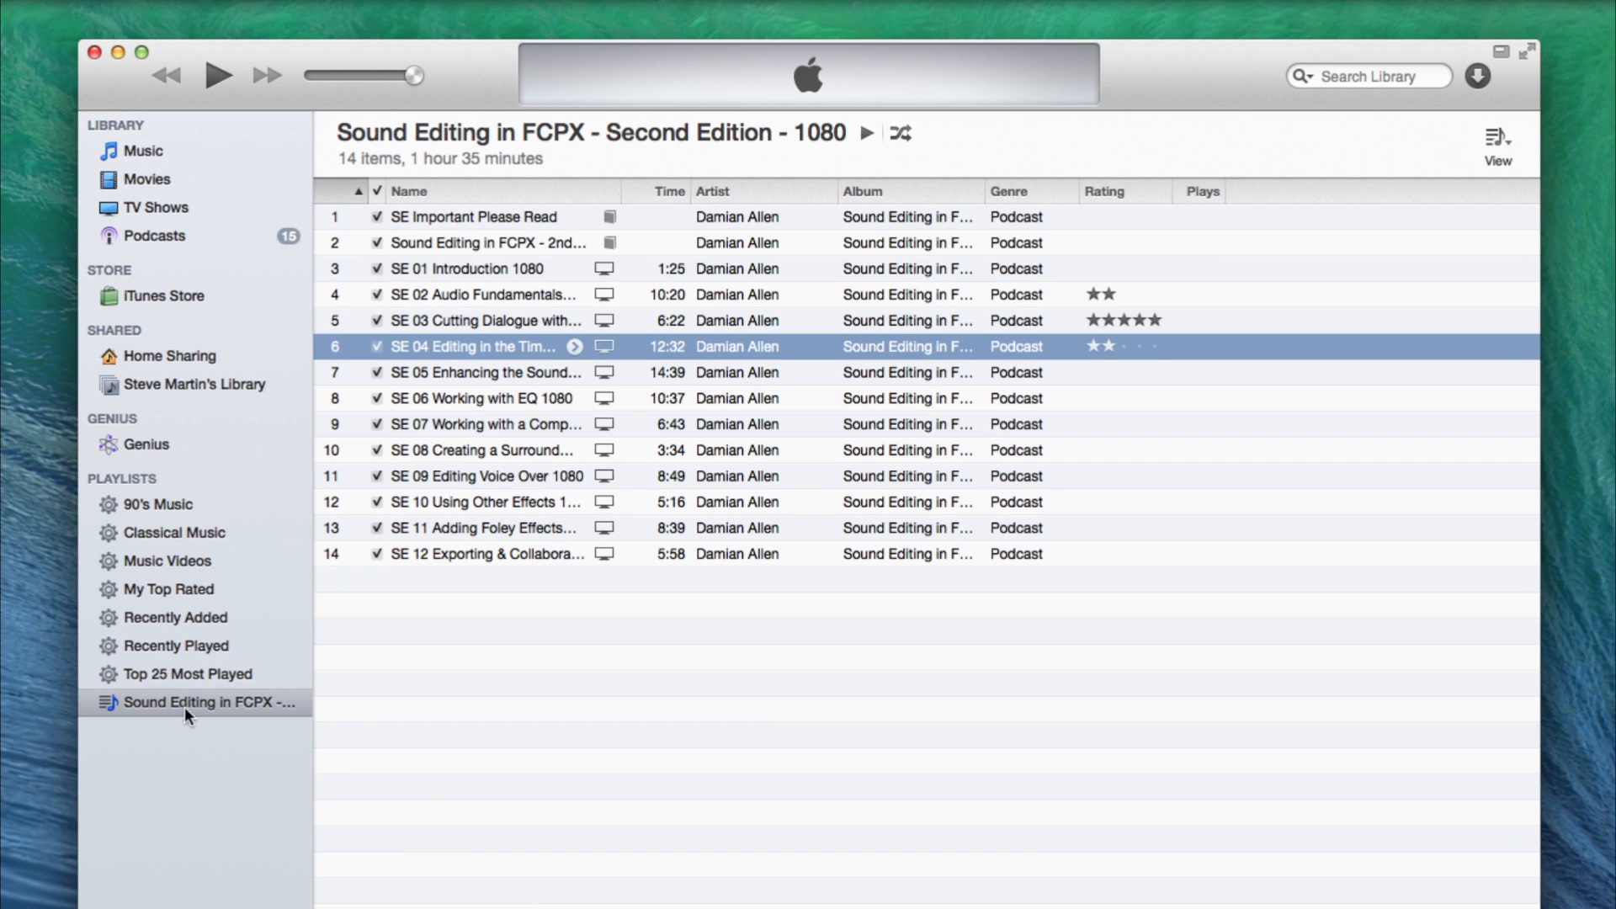
Start burning the Sound Editing in FCPX playlist to disc in the Data CD or DVD format, and cancel the burn.
{"action": "left_click", "coordinate": [181, 704]}
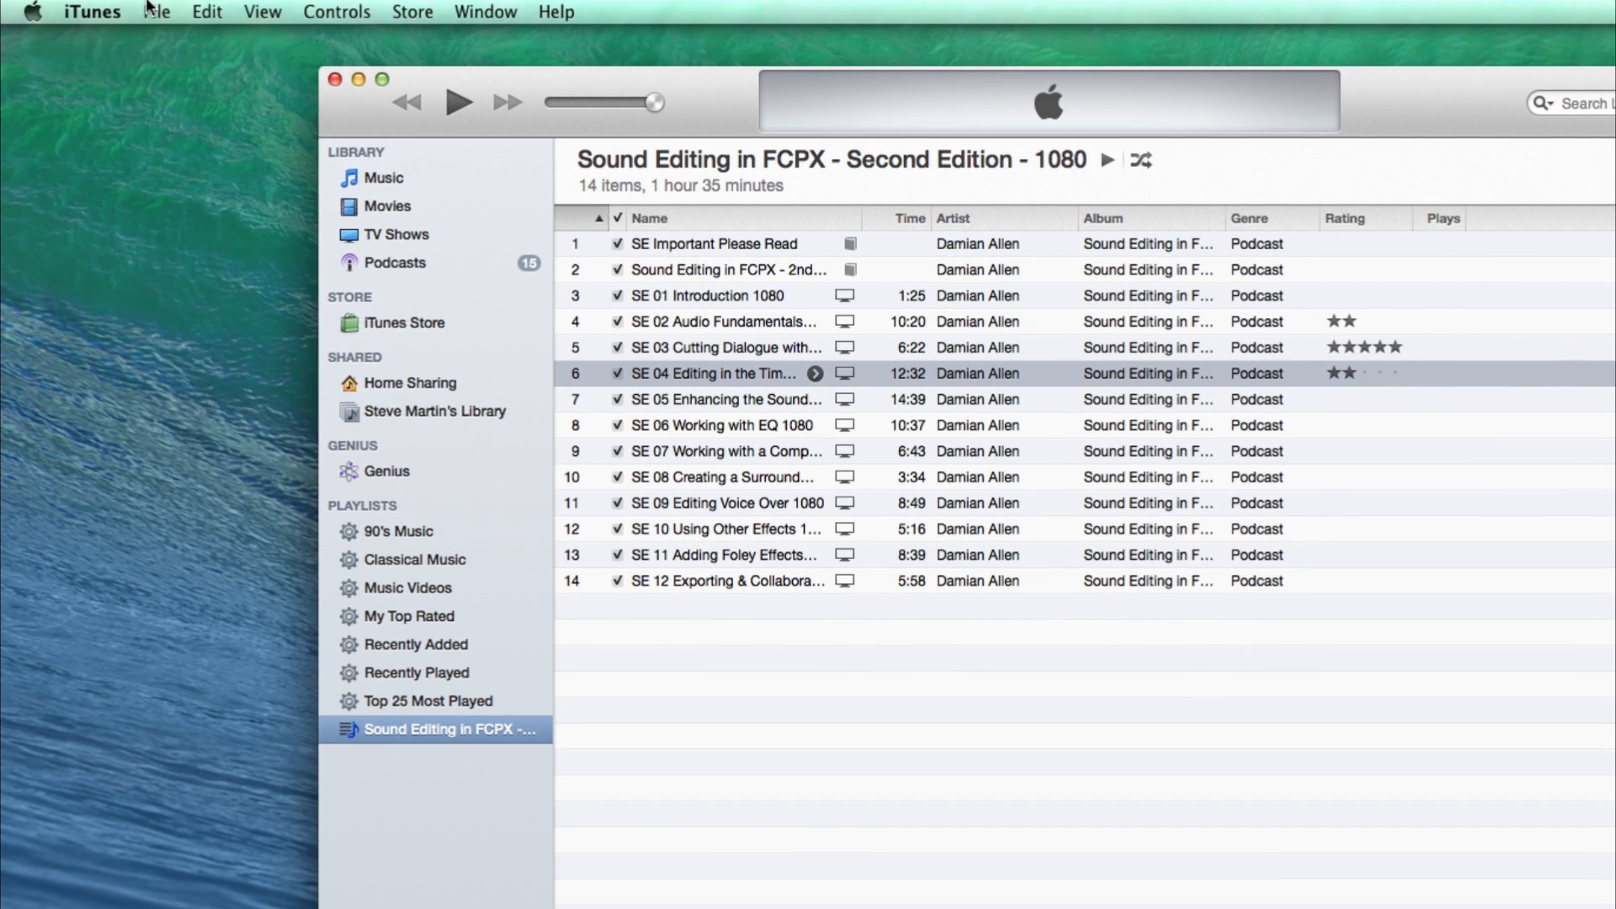
{"action": "left_click", "coordinate": [214, 10]}
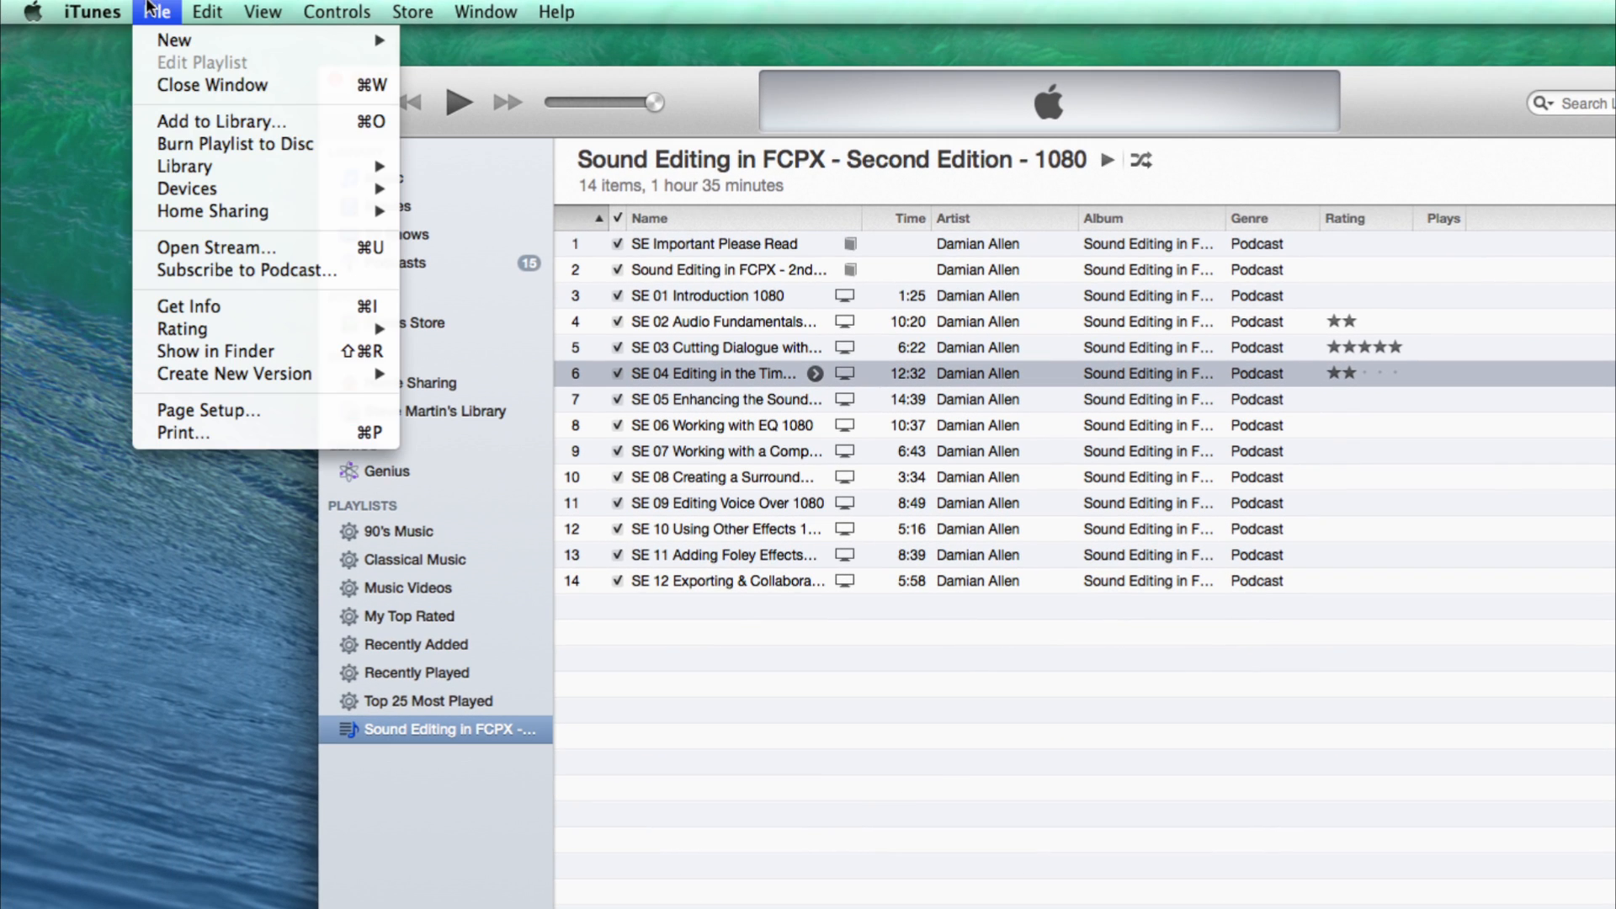
{"action": "left_click", "coordinate": [221, 147]}
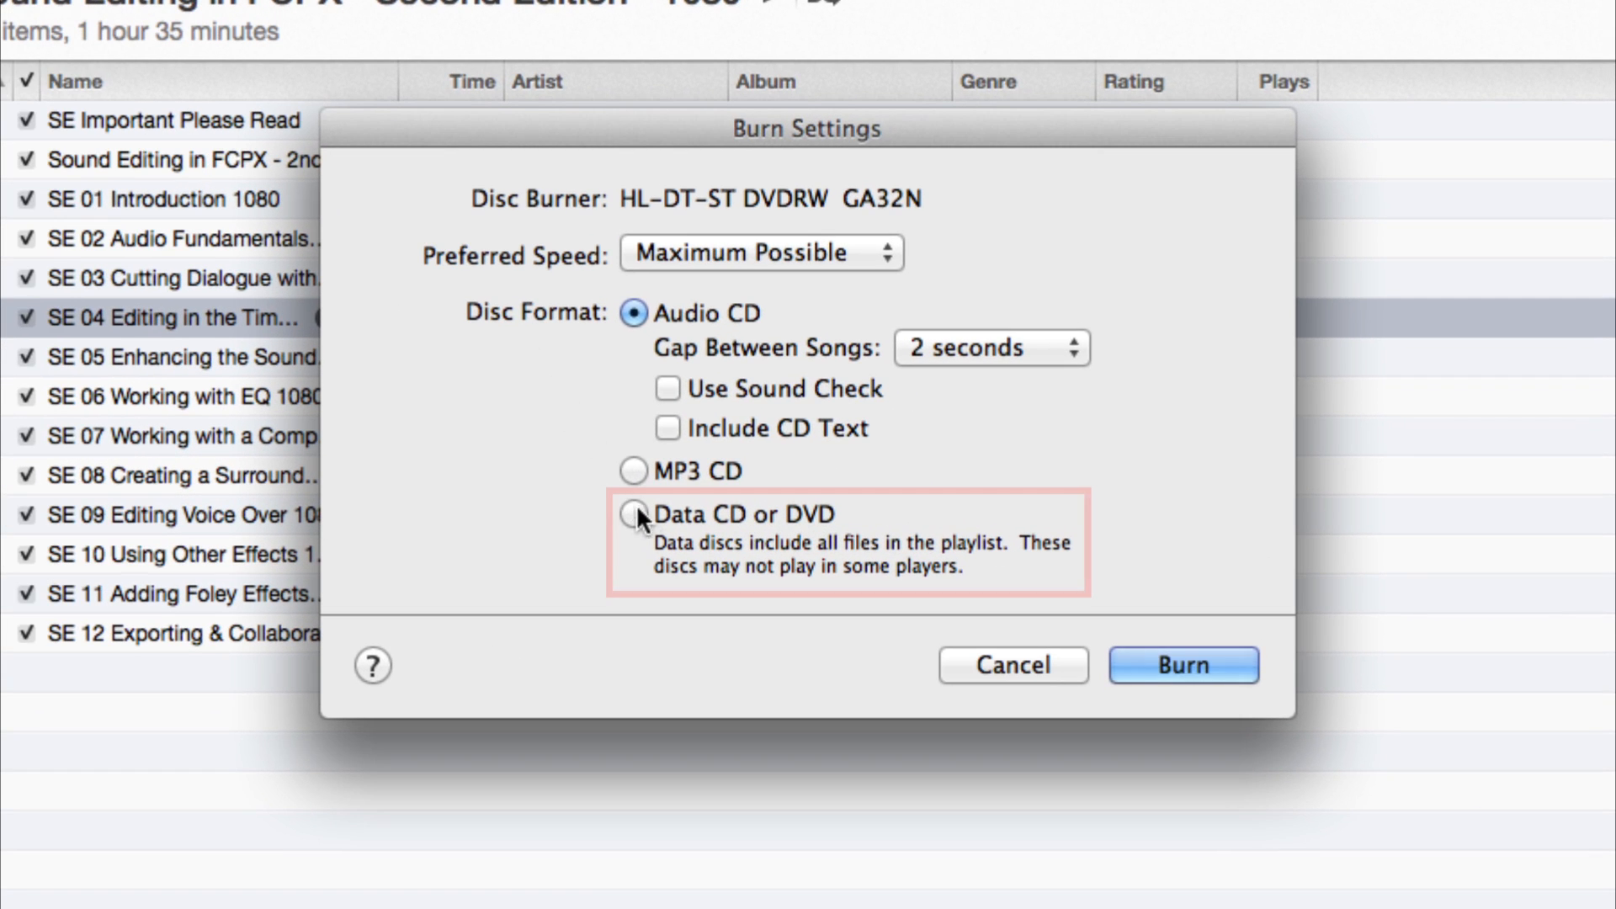
{"action": "left_click", "coordinate": [858, 507]}
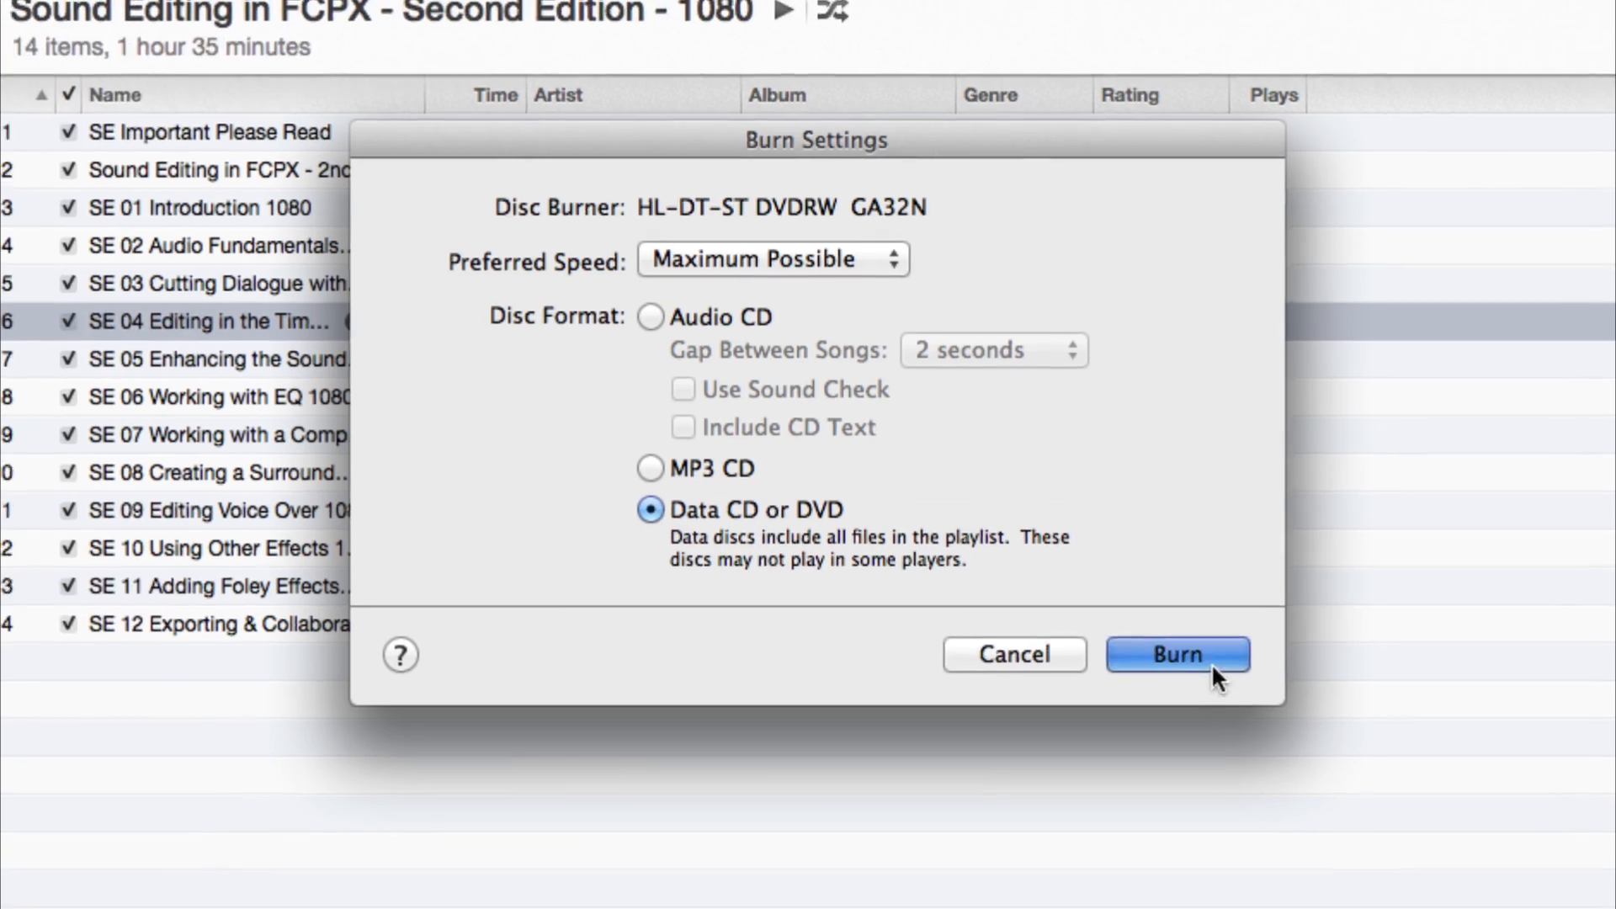
{"action": "left_click", "coordinate": [1212, 664]}
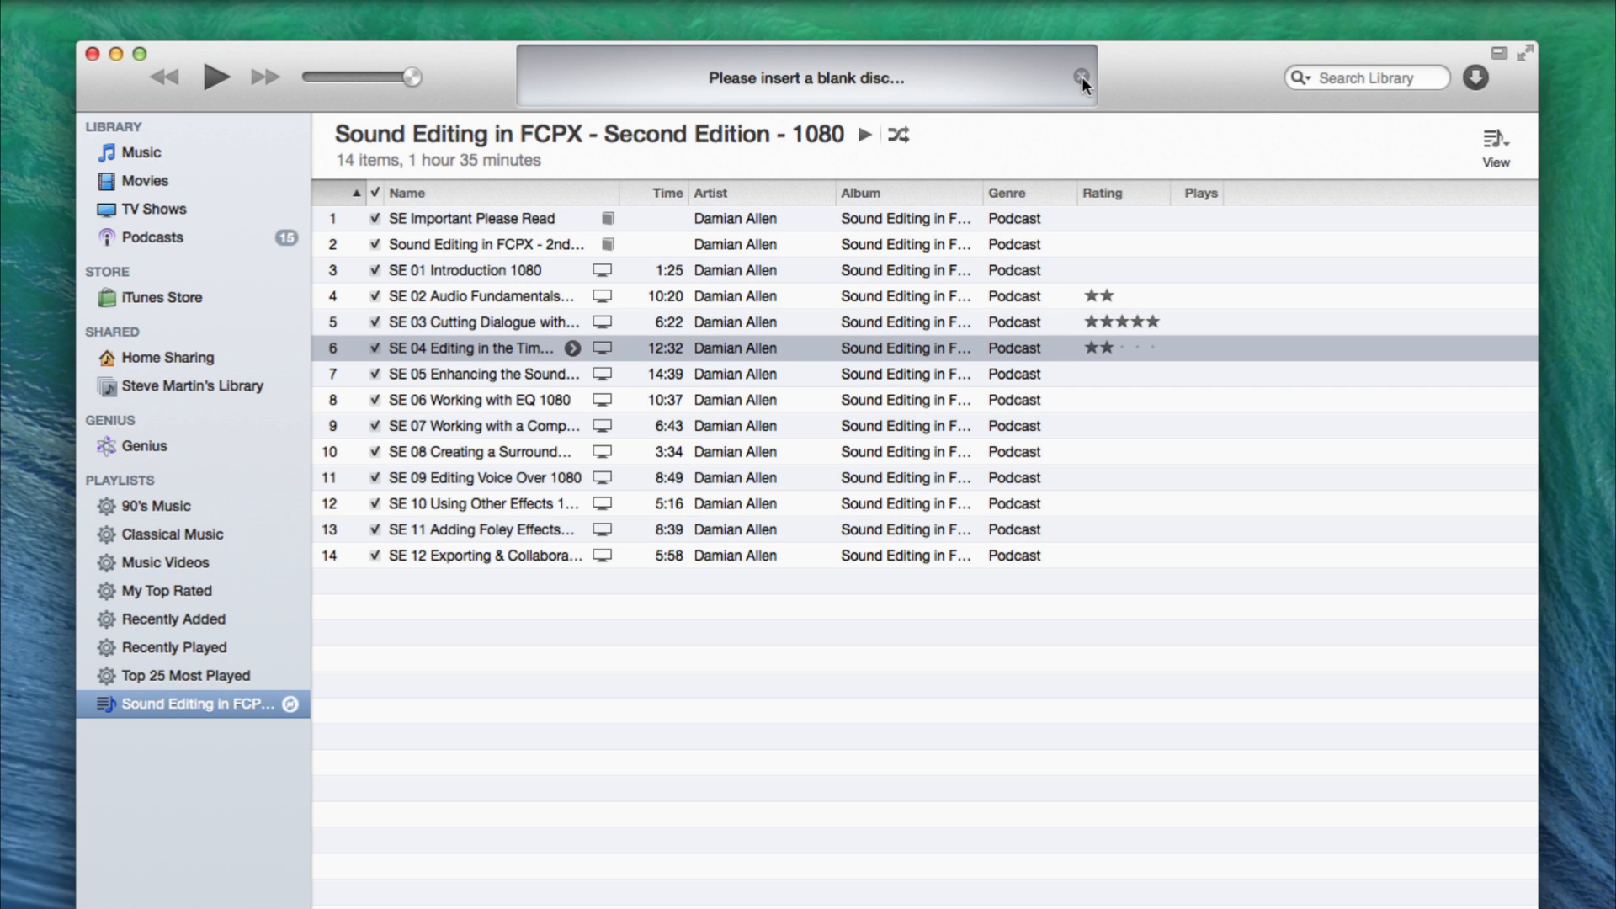
{"action": "left_click", "coordinate": [1082, 77]}
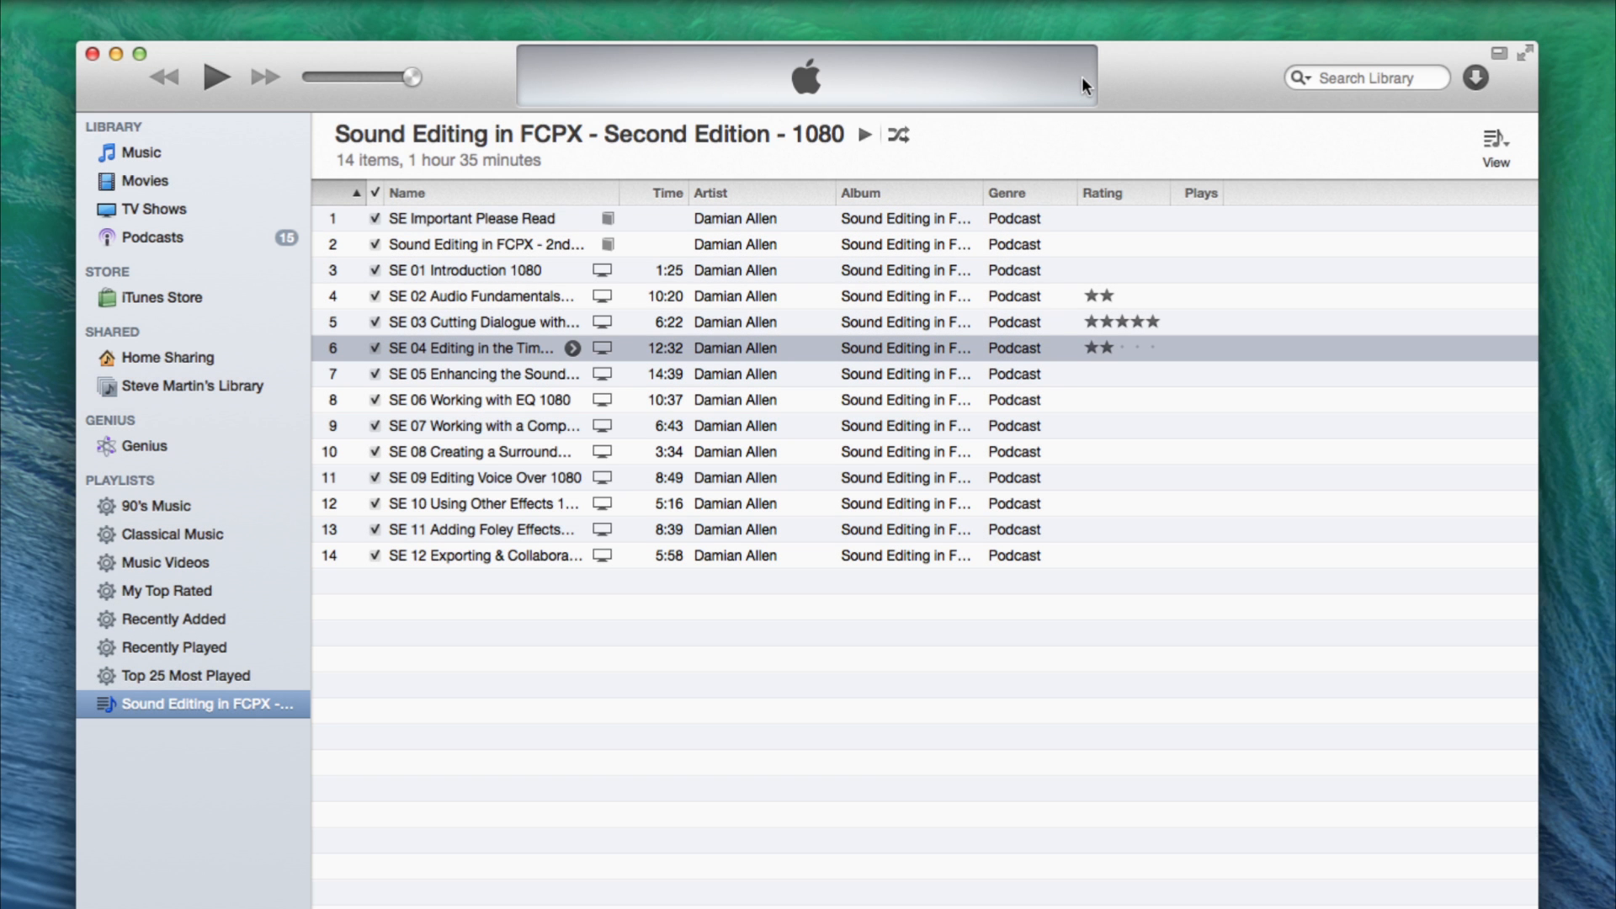